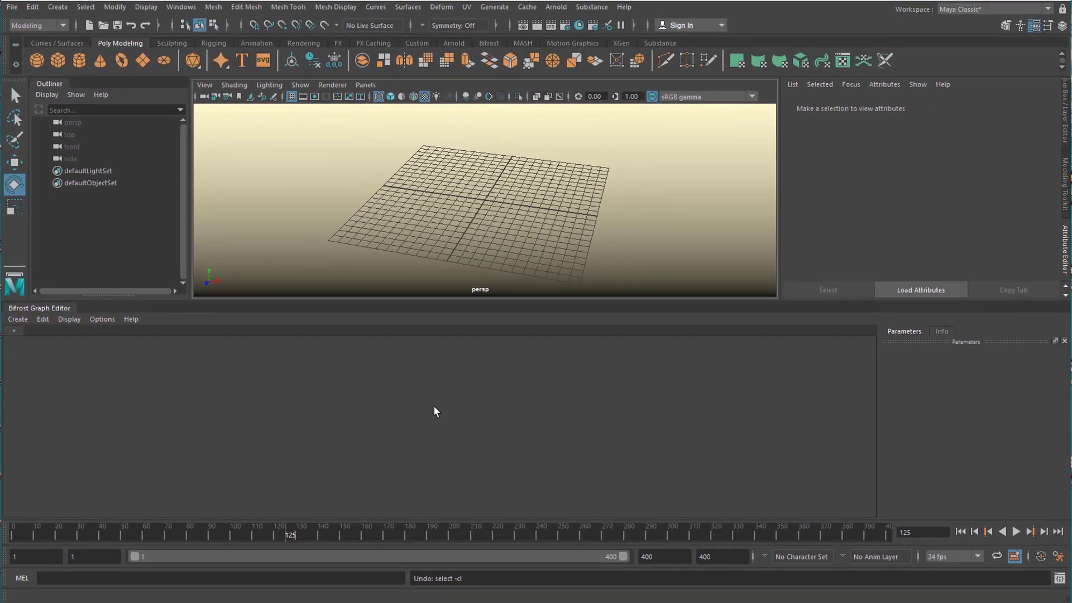
- Create a new graph in the Bifrost Graph Editor
click(188, 8)
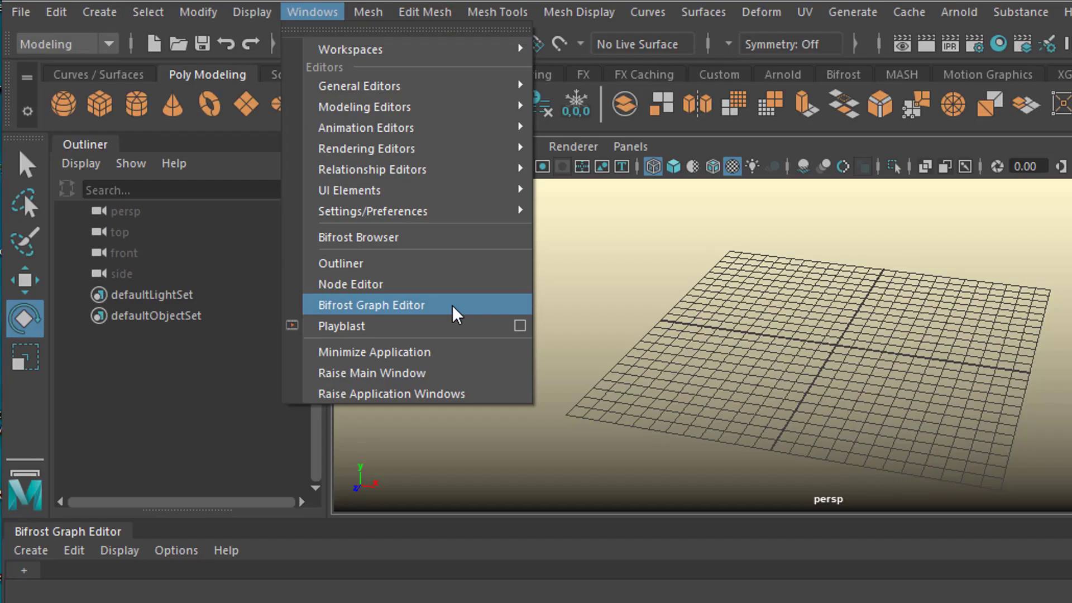
mouse_move(444, 223)
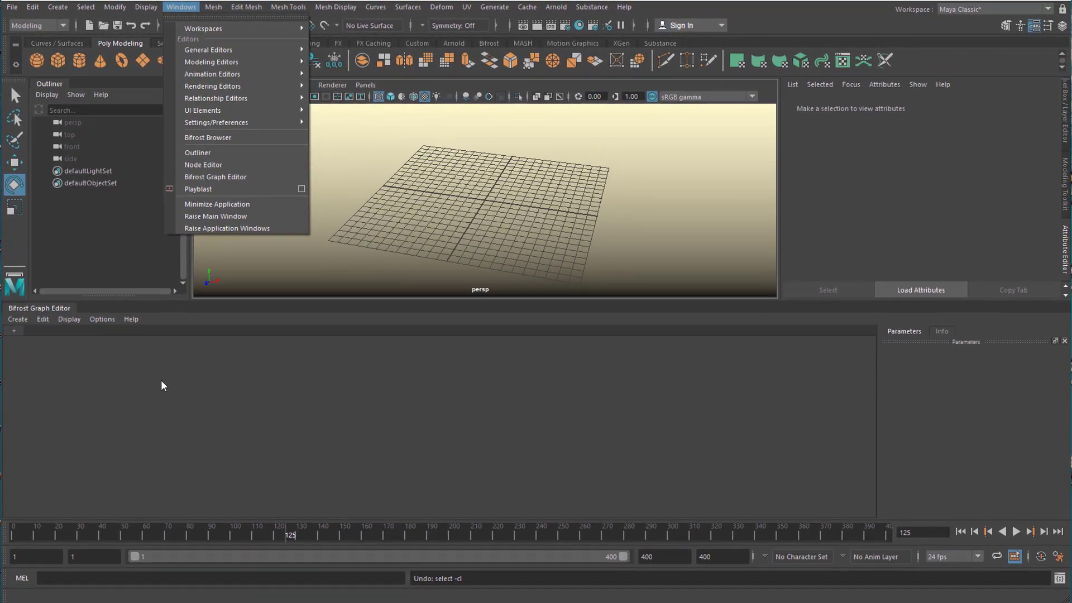
click(165, 379)
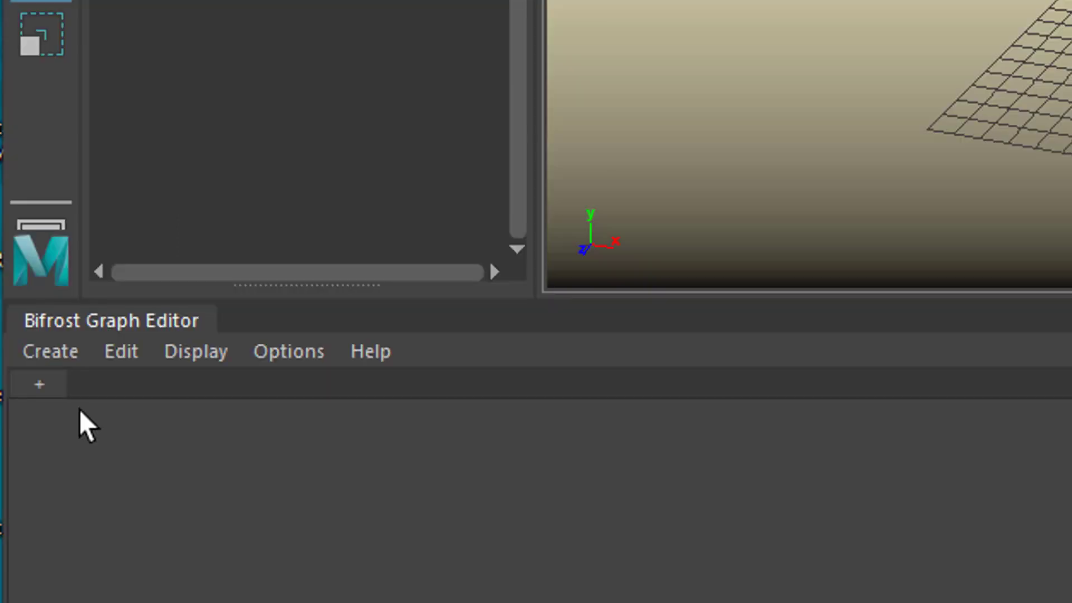
click(39, 383)
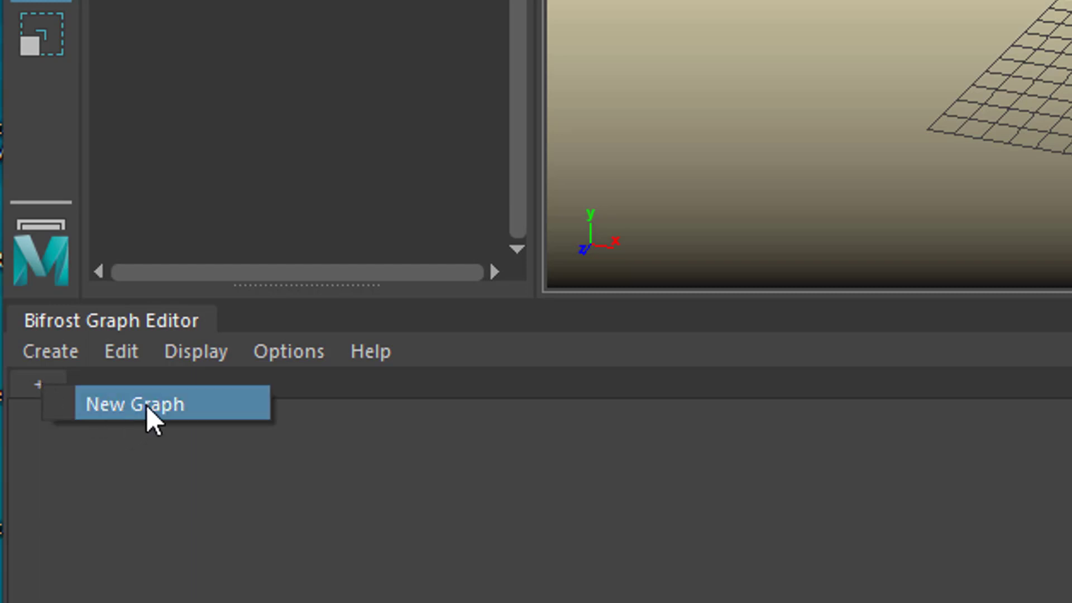
click(146, 405)
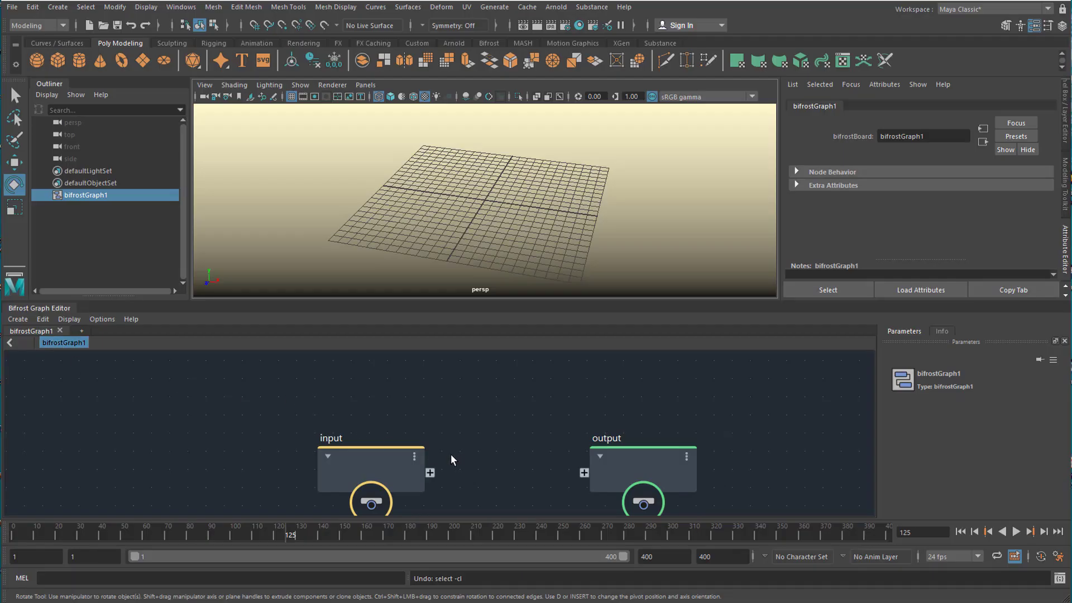
- Move the graph's input and output nodes apart, then delete the input node
drag(381, 452, 205, 412)
drag(640, 454, 709, 420)
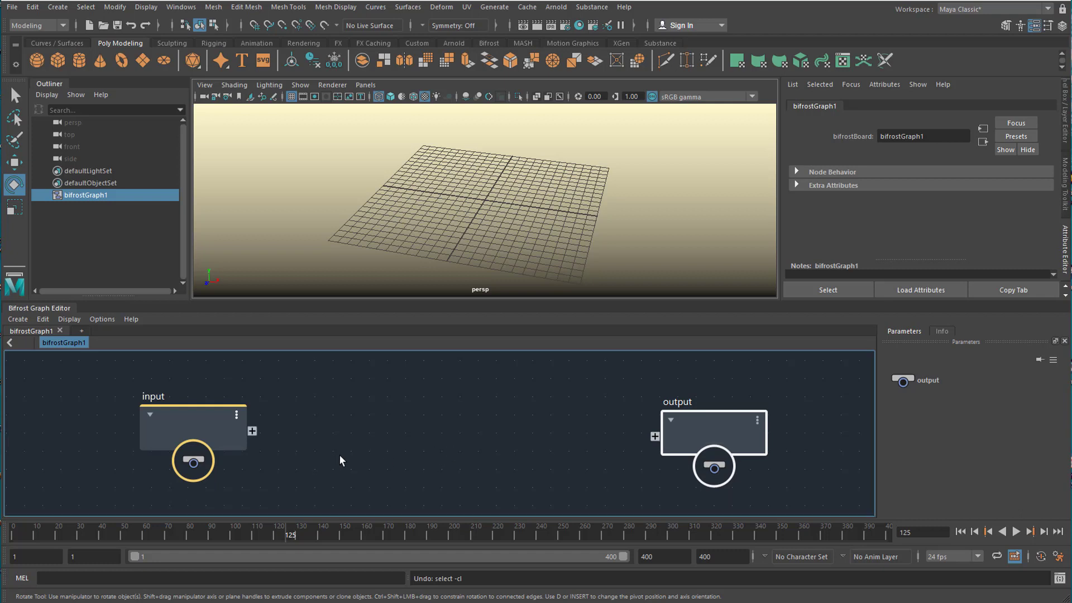
drag(189, 417, 99, 407)
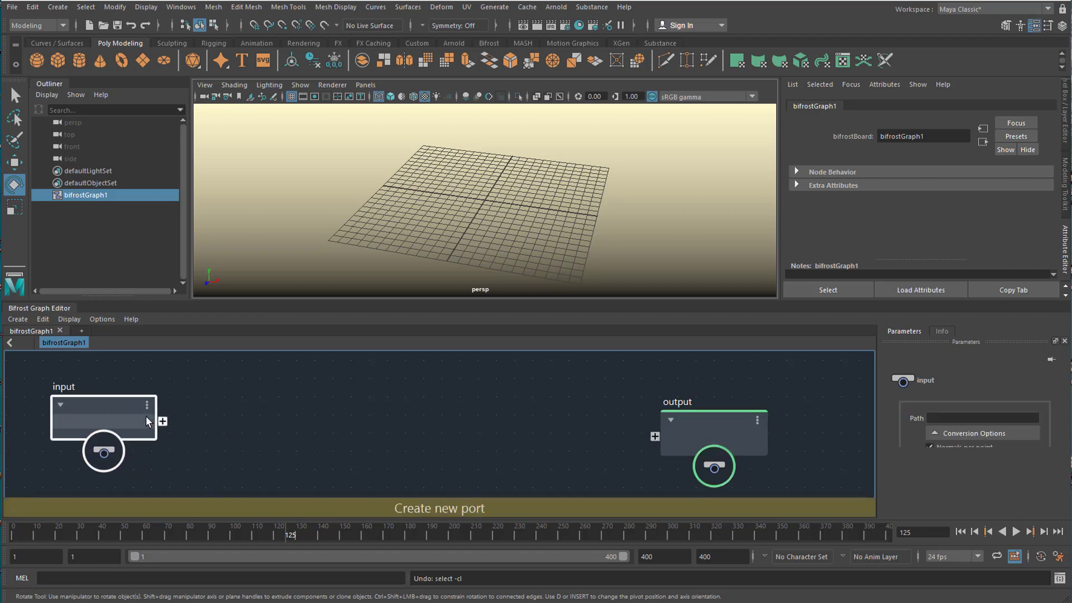
key(Delete)
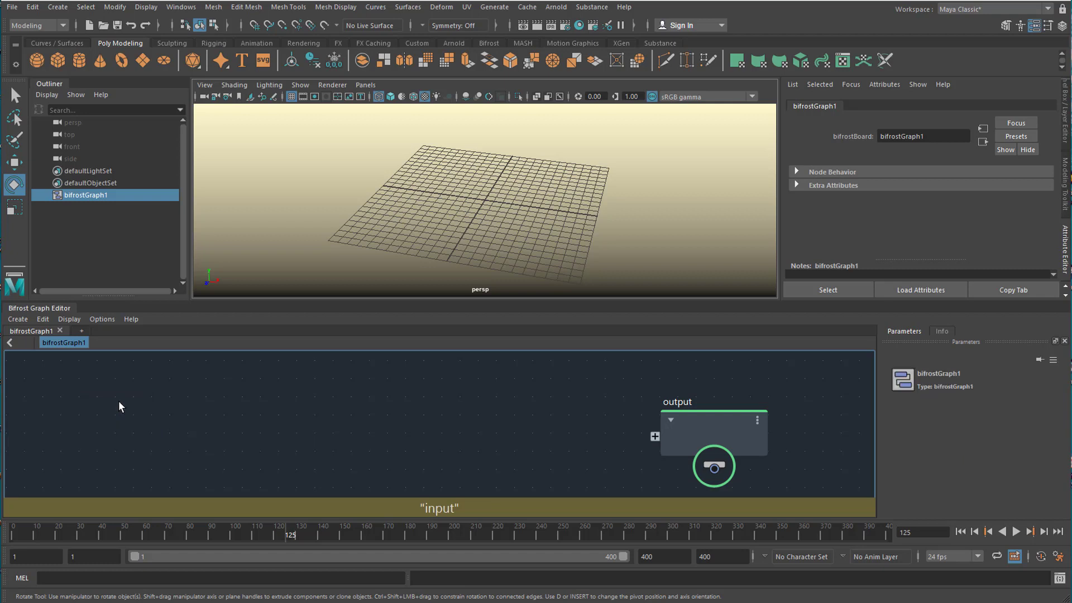
click(722, 420)
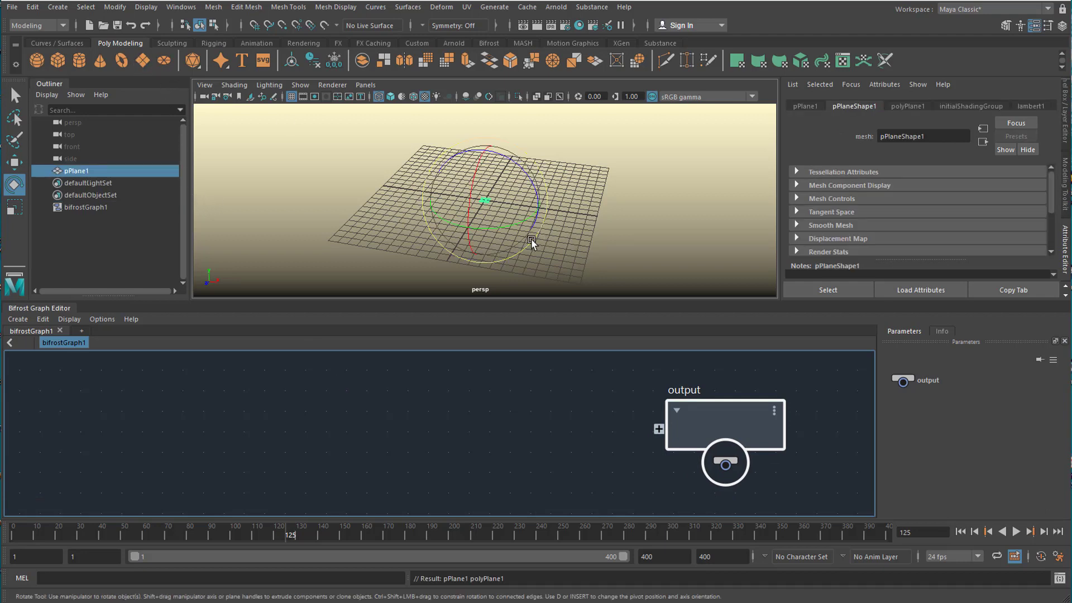
- Create a polygon plane with width 12.097, height 18.140, 23 width subdivisions and 24 height subdivisions
click(913, 106)
drag(930, 187, 948, 200)
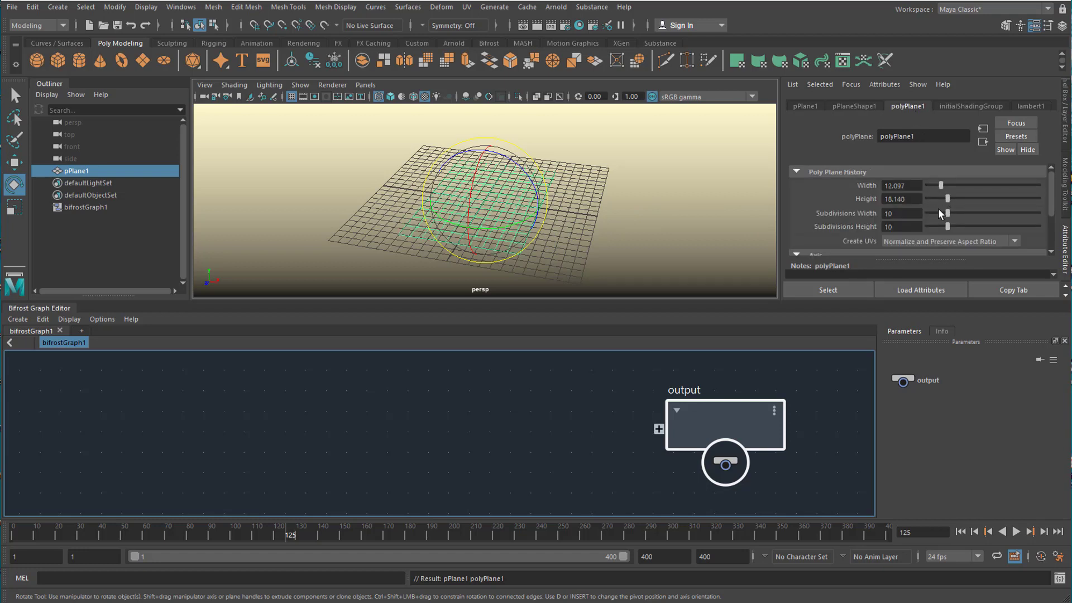
drag(976, 214, 977, 213)
alt+drag(635, 261, 603, 239)
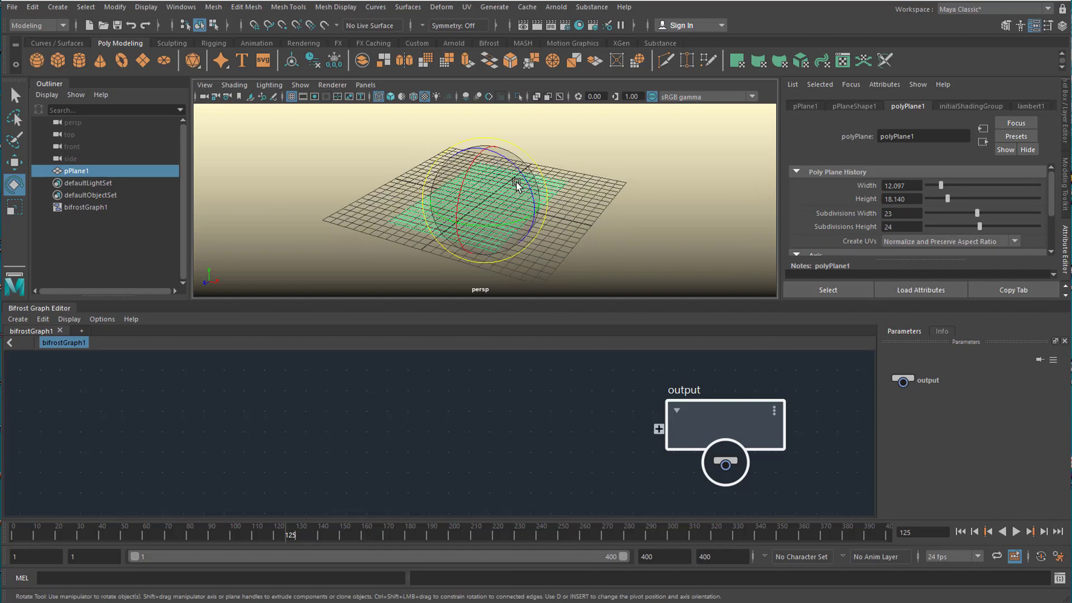
- Assign the existing aiStandardSurface1 material to the plane and show the plane shaded in the perspective view
right_drag(557, 189, 642, 520)
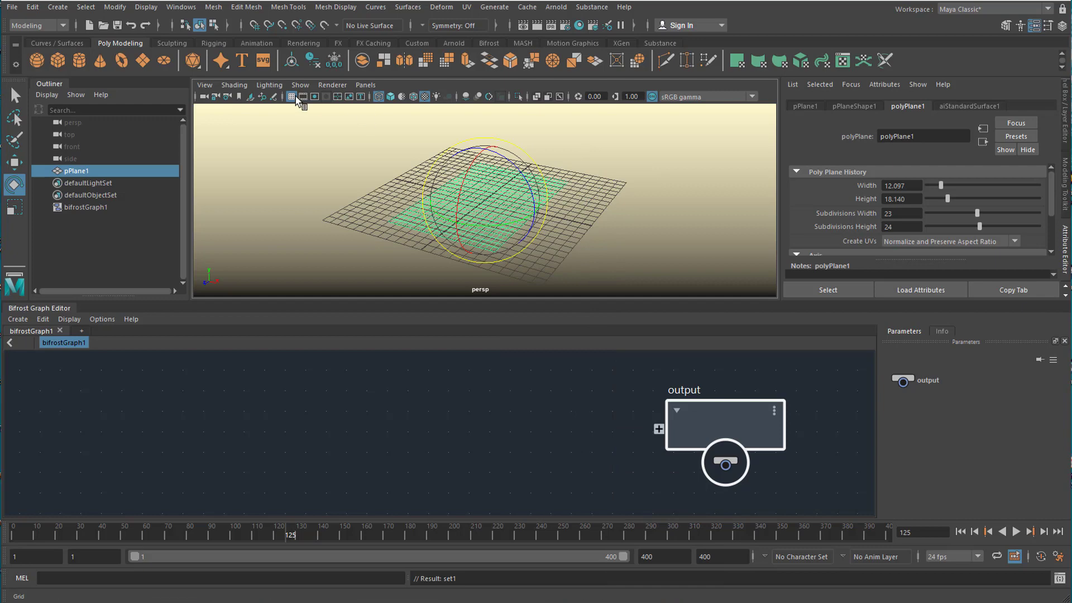
key(5)
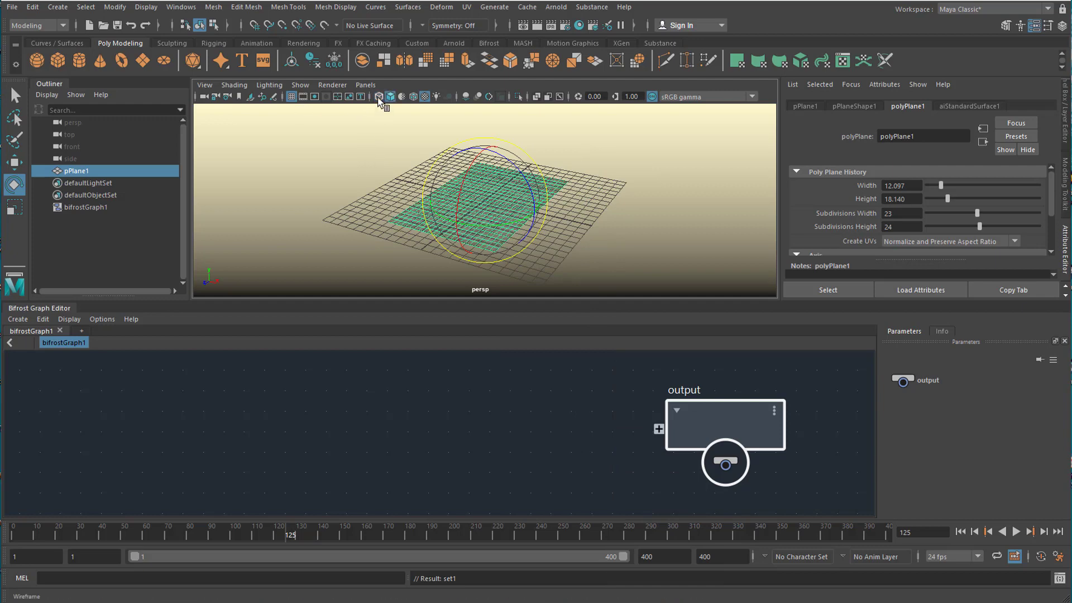
click(361, 96)
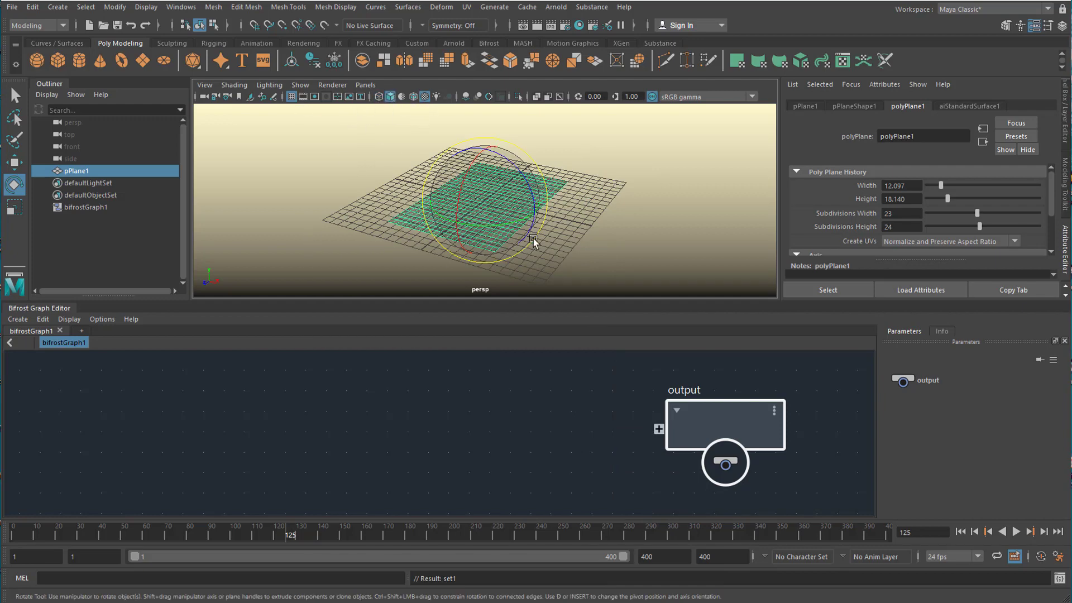
scroll(615, 234, up, 3)
click(677, 241)
alt+drag(677, 241, 587, 254)
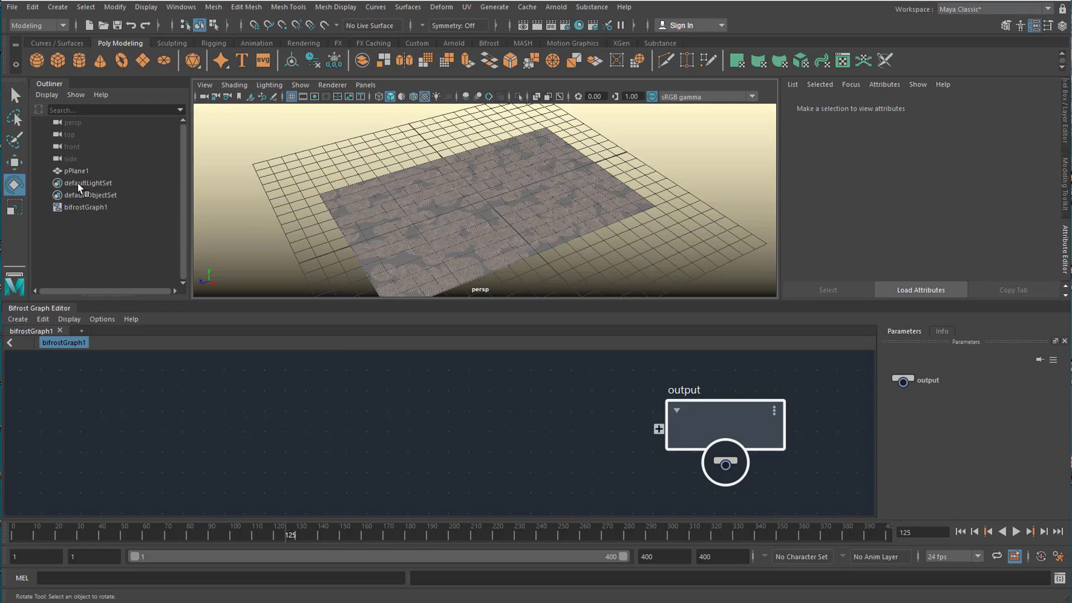
- Bring pPlane1 into the Bifrost graph as an input node and place it far apart from the output node
middle_drag(76, 175, 96, 188)
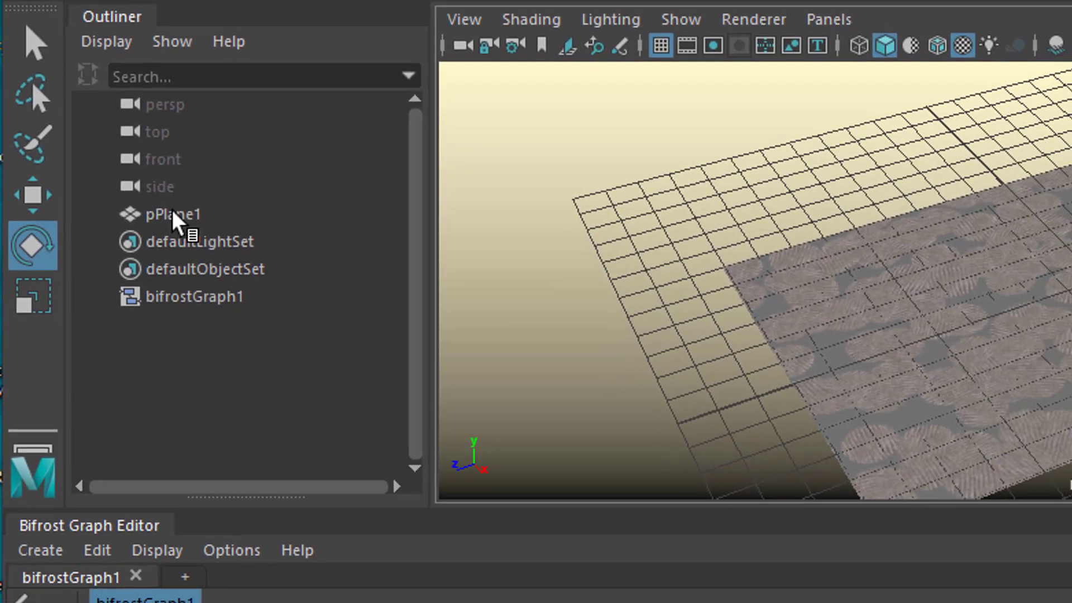
middle_drag(175, 201, 279, 602)
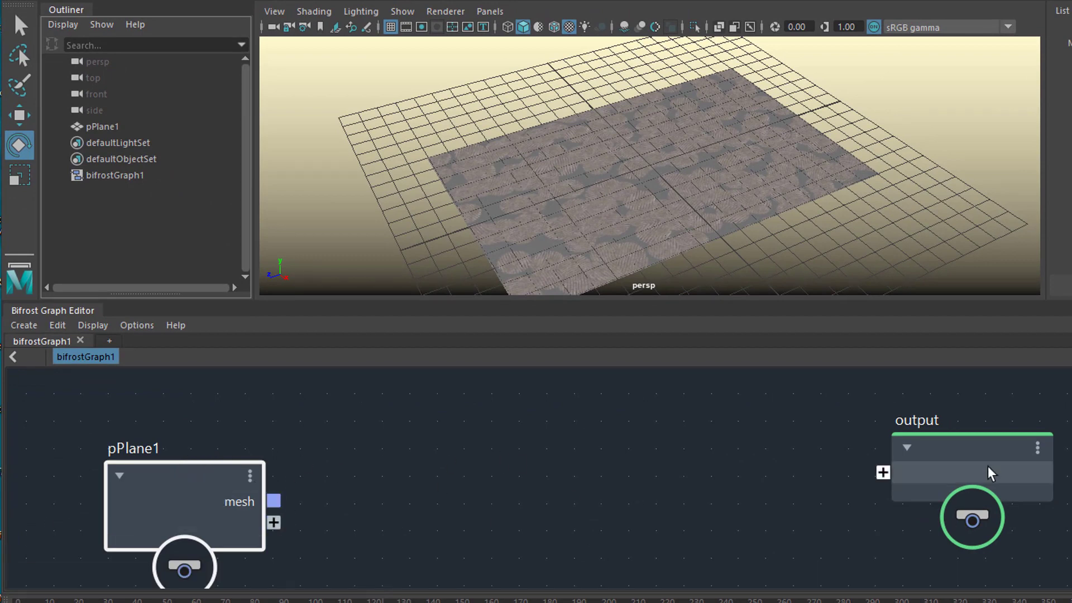
drag(199, 473, 163, 430)
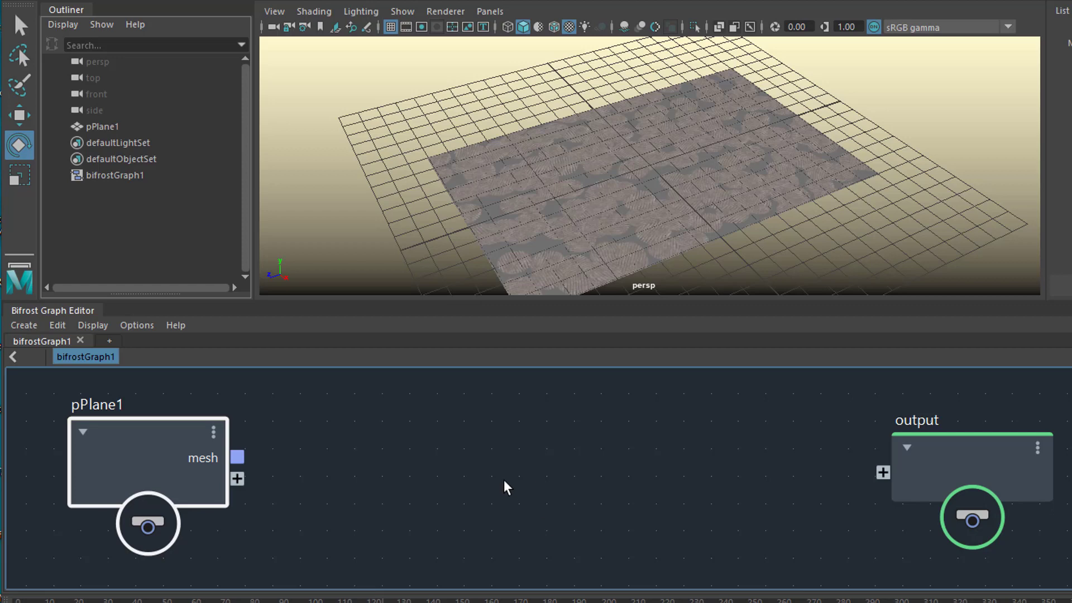
scroll(678, 488, down, 3)
drag(358, 458, 133, 447)
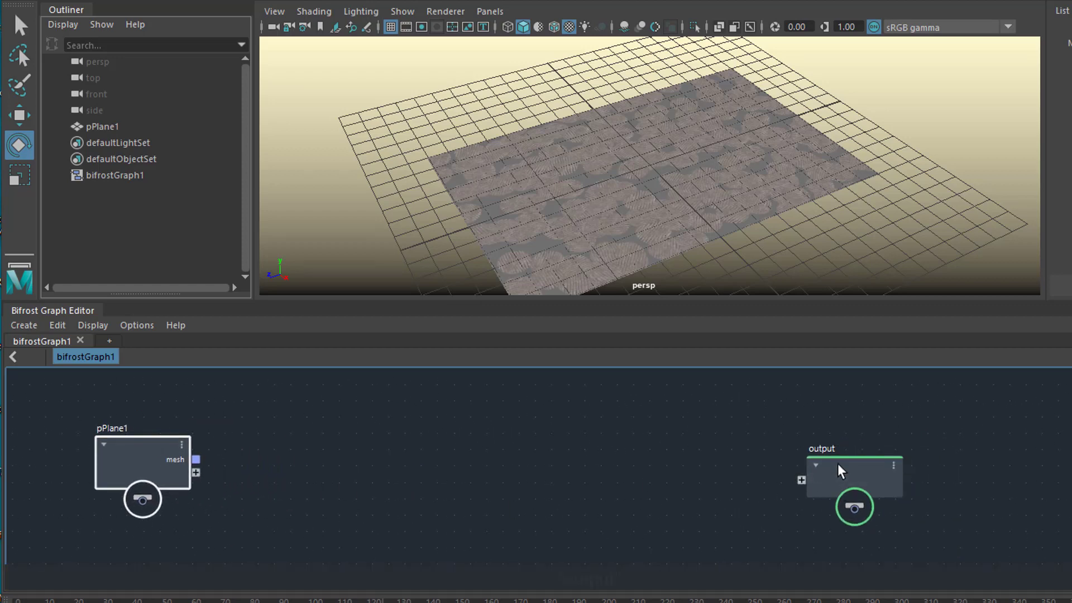
drag(838, 466, 1036, 461)
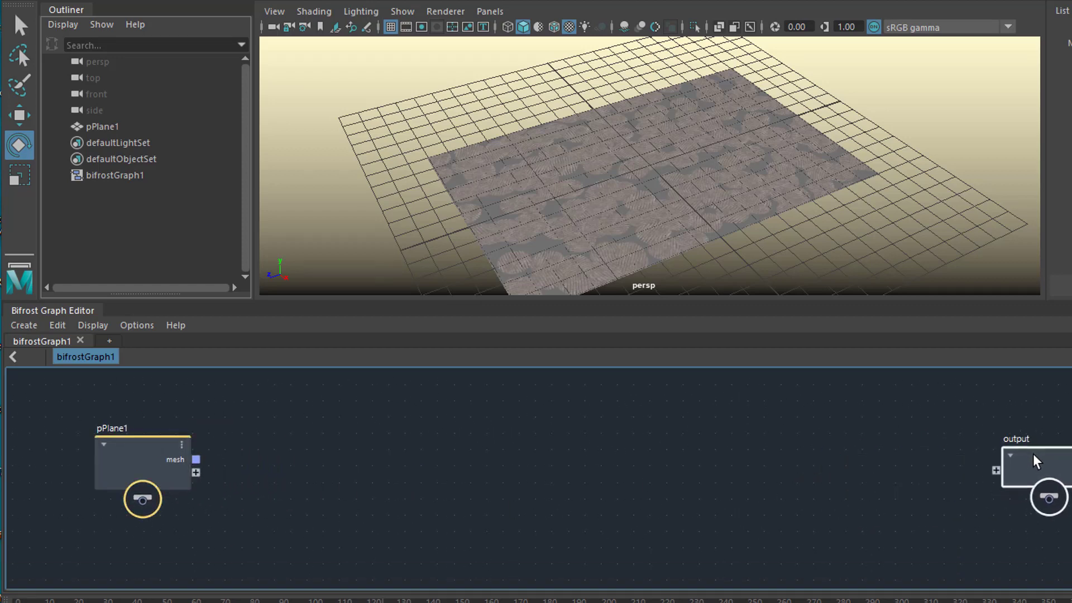
click(700, 164)
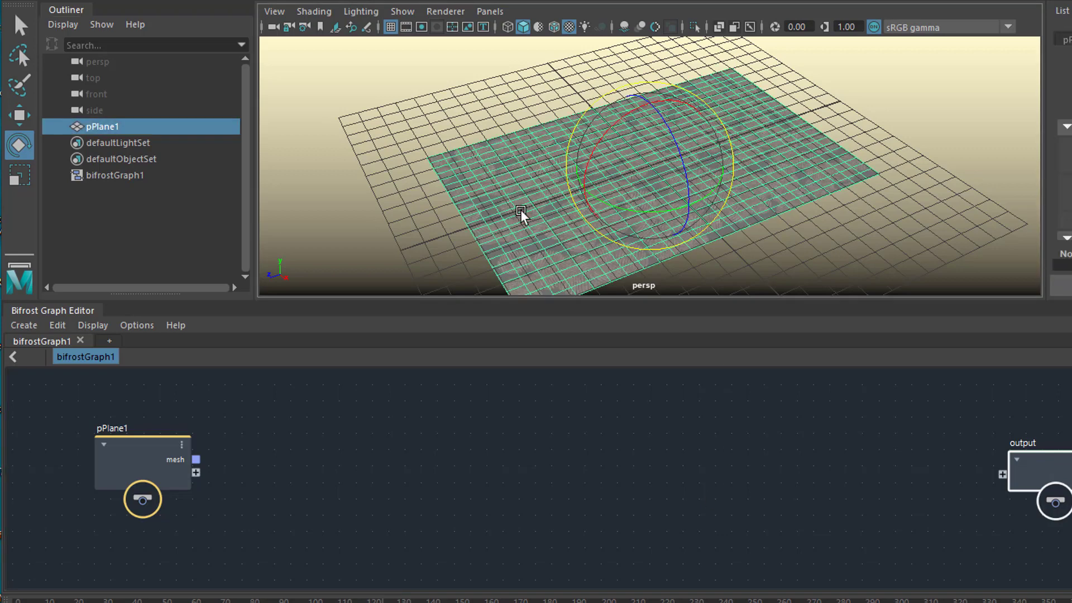
click(520, 464)
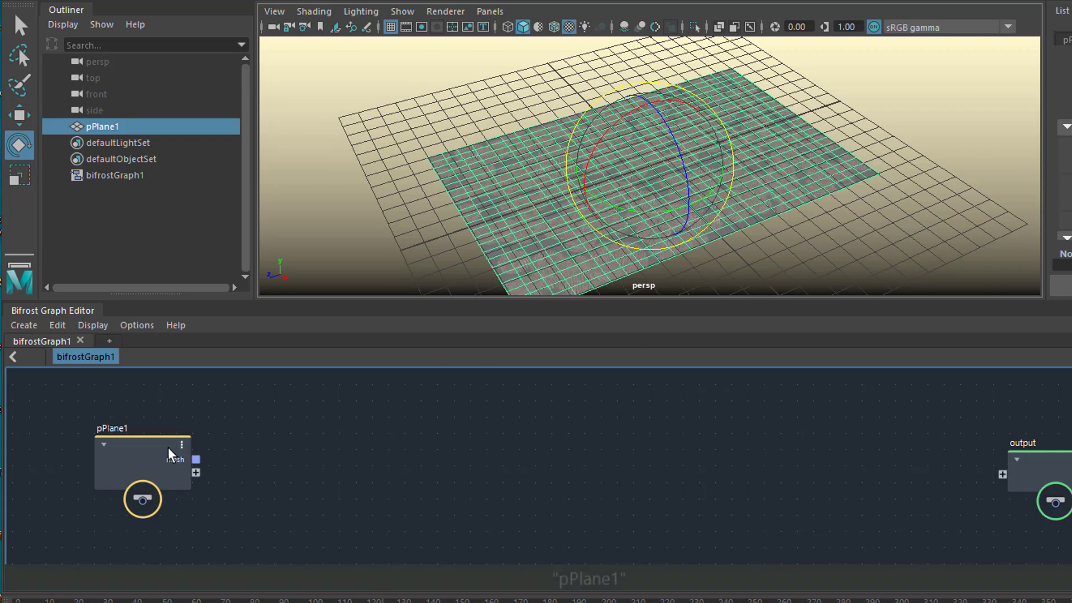
click(139, 445)
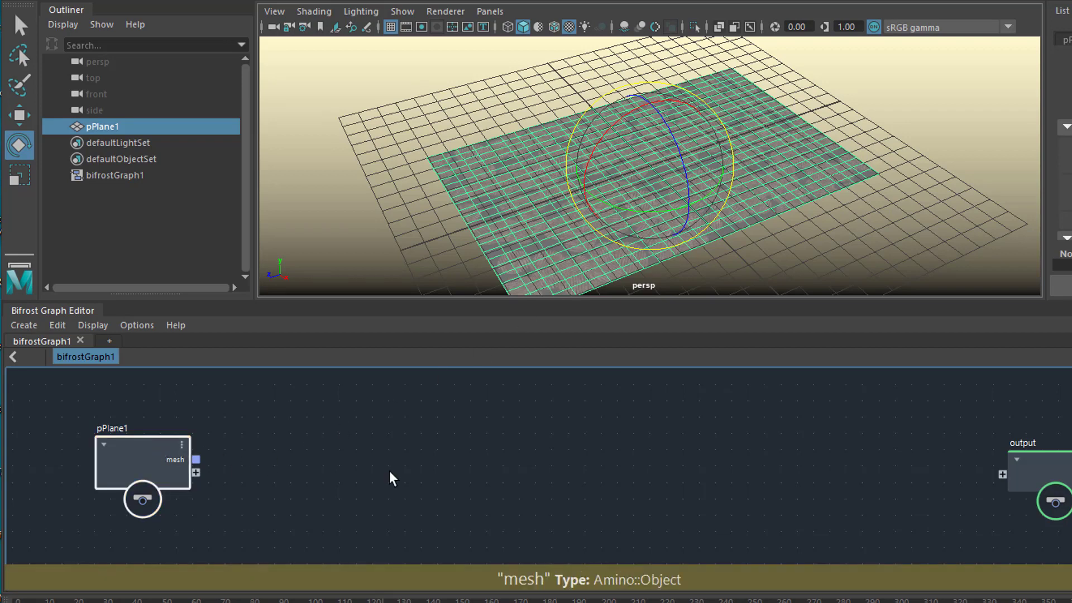
- Add a get_point_position node to the graph and place it beside the pPlane1 node
click(329, 445)
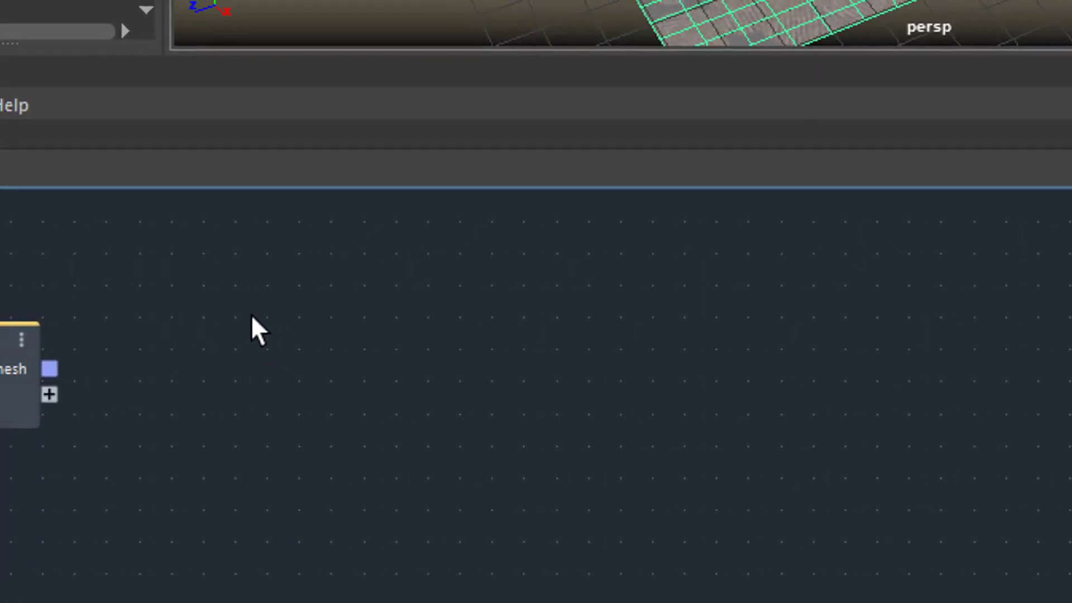
key(Tab)
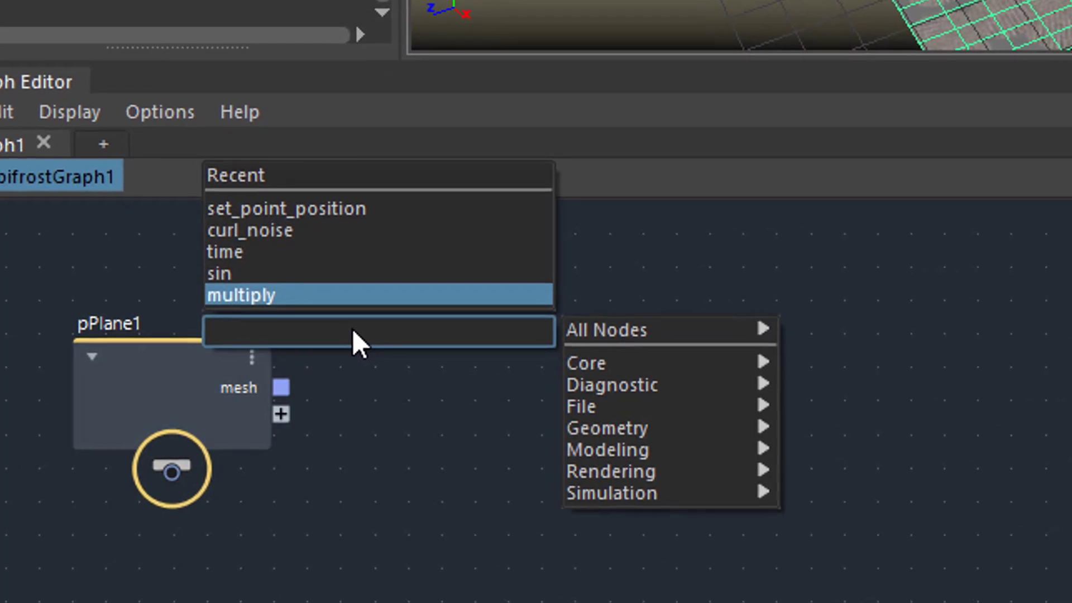
text(gp)
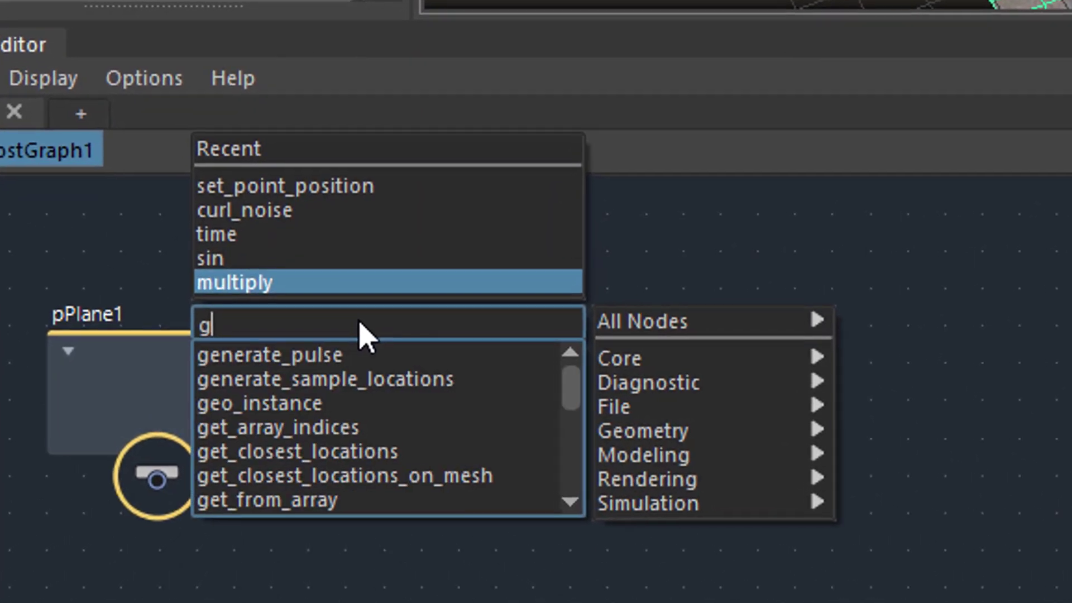
text(p)
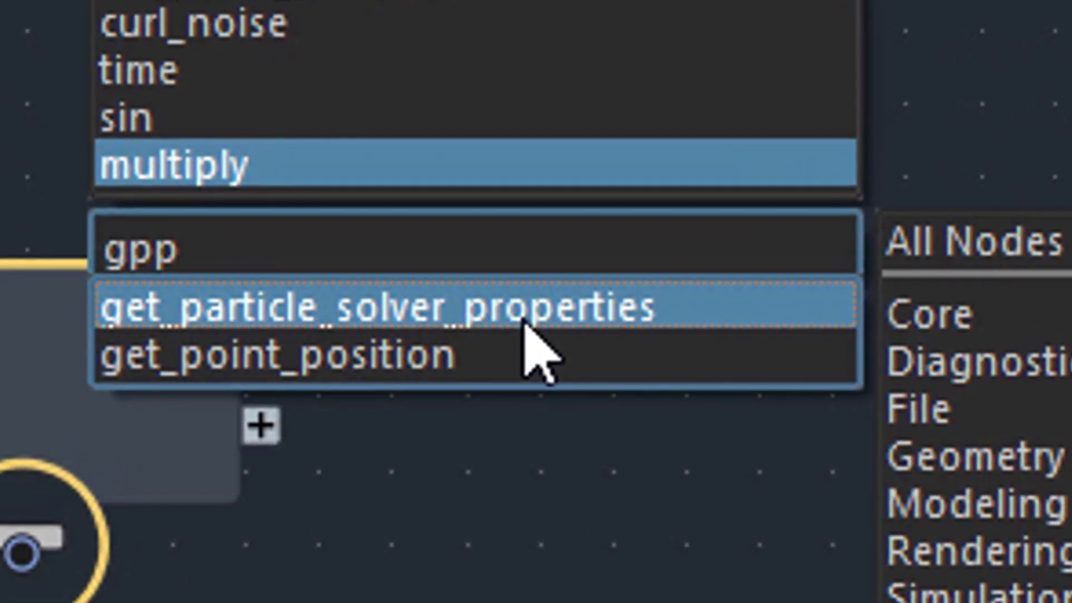
click(481, 338)
drag(751, 273, 803, 81)
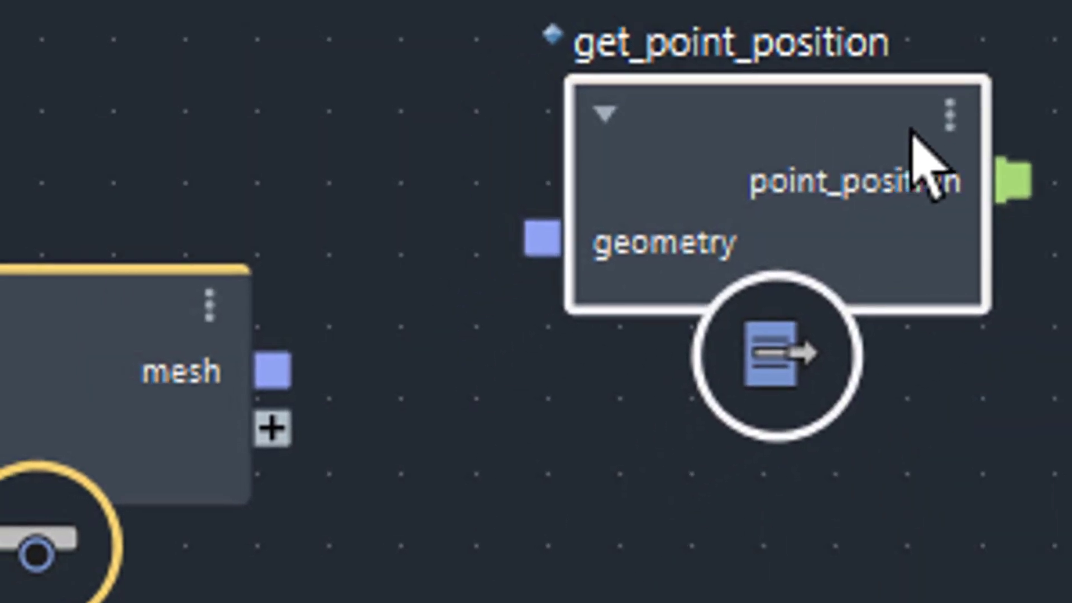
- Connect pPlane1's mesh port to the geometry port of get_point_position and rearrange the nodes to leave room before the output
drag(140, 351, 0, 240)
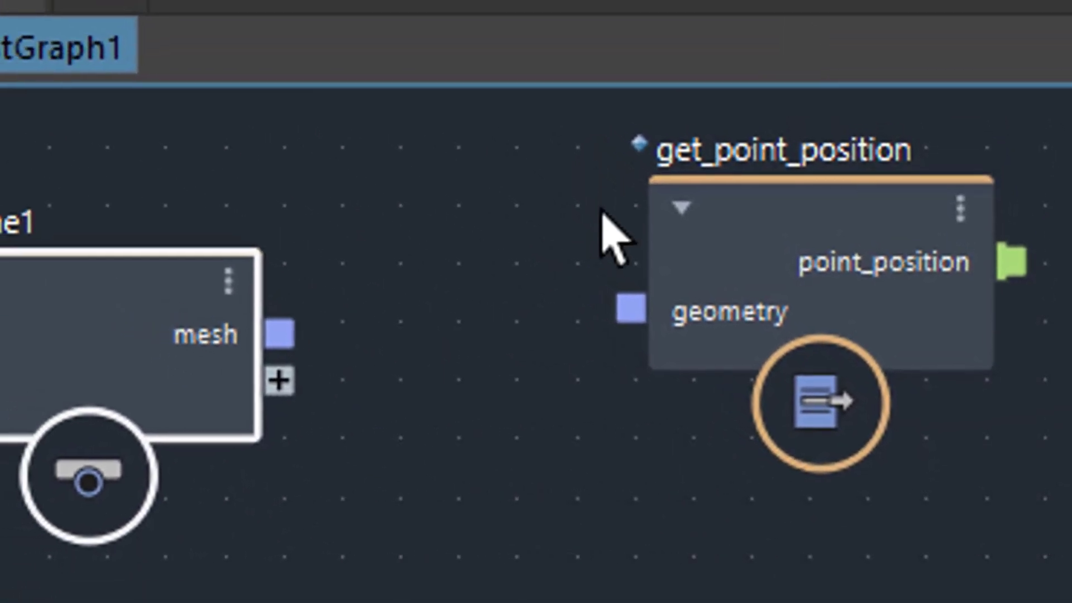
drag(256, 325, 670, 342)
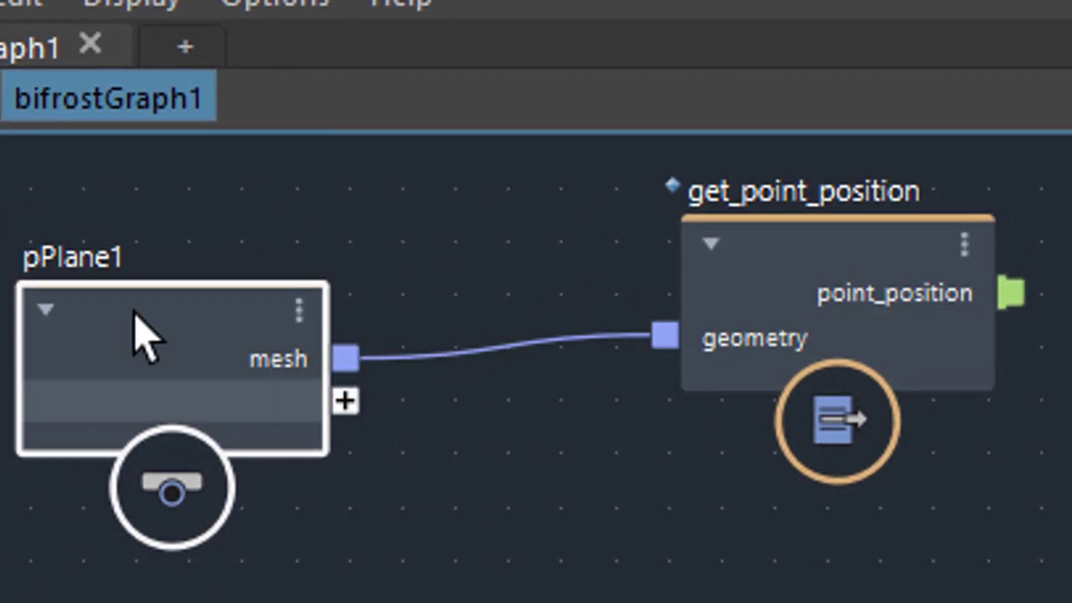
drag(799, 236, 613, 222)
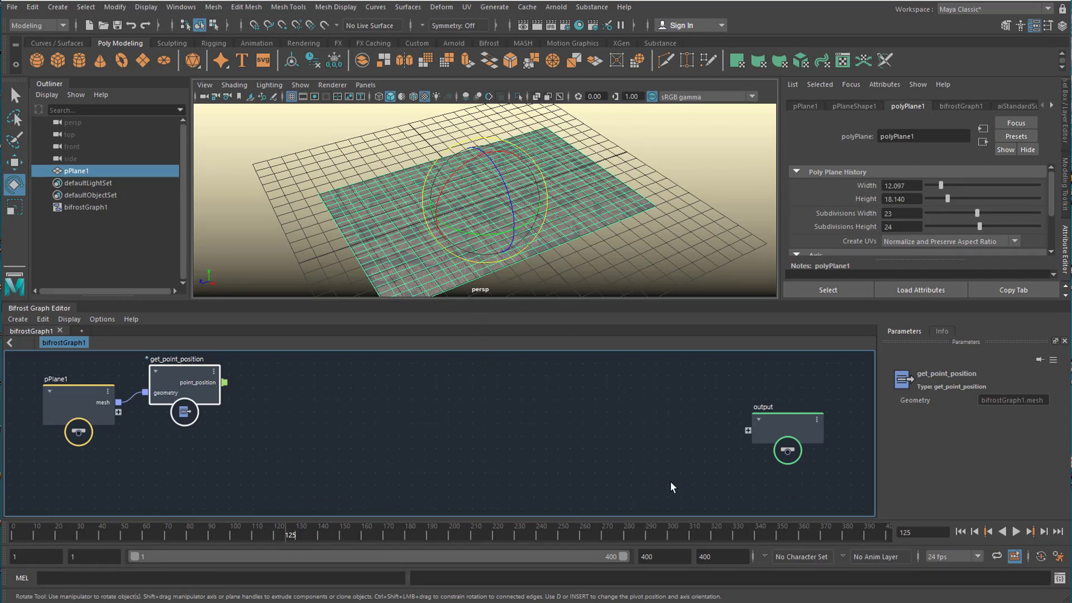
drag(788, 417, 797, 398)
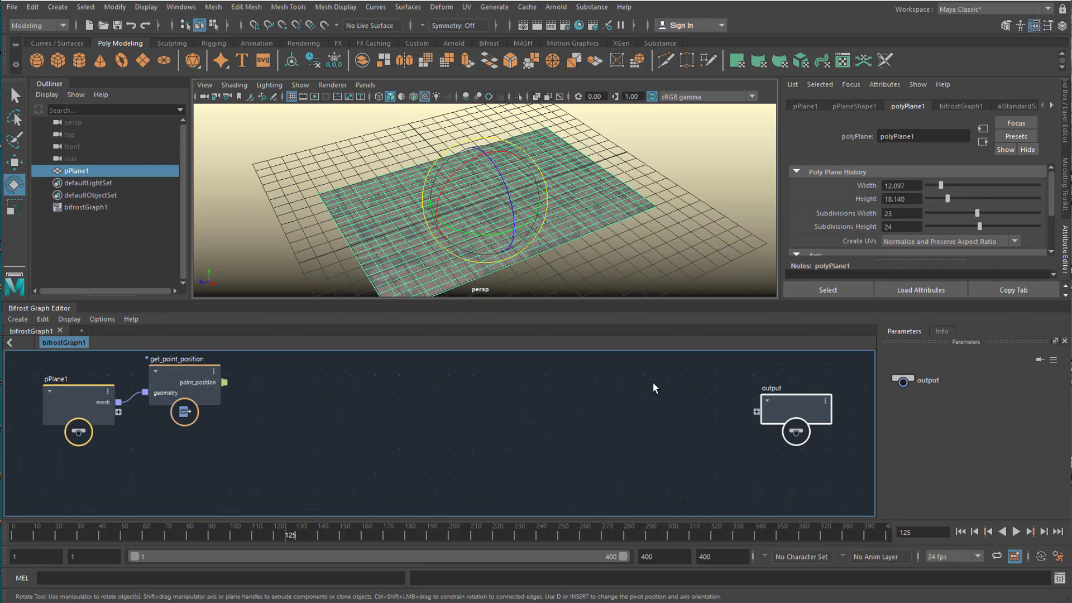
- Add a set_point_position node to the graph and place it just before the output node
key(Tab)
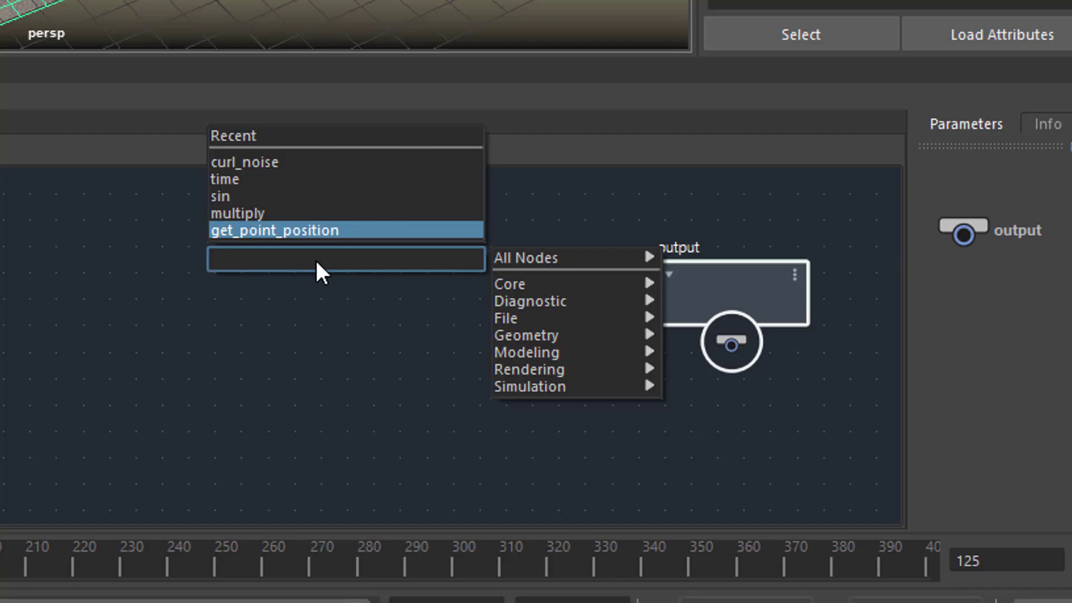
text(spp)
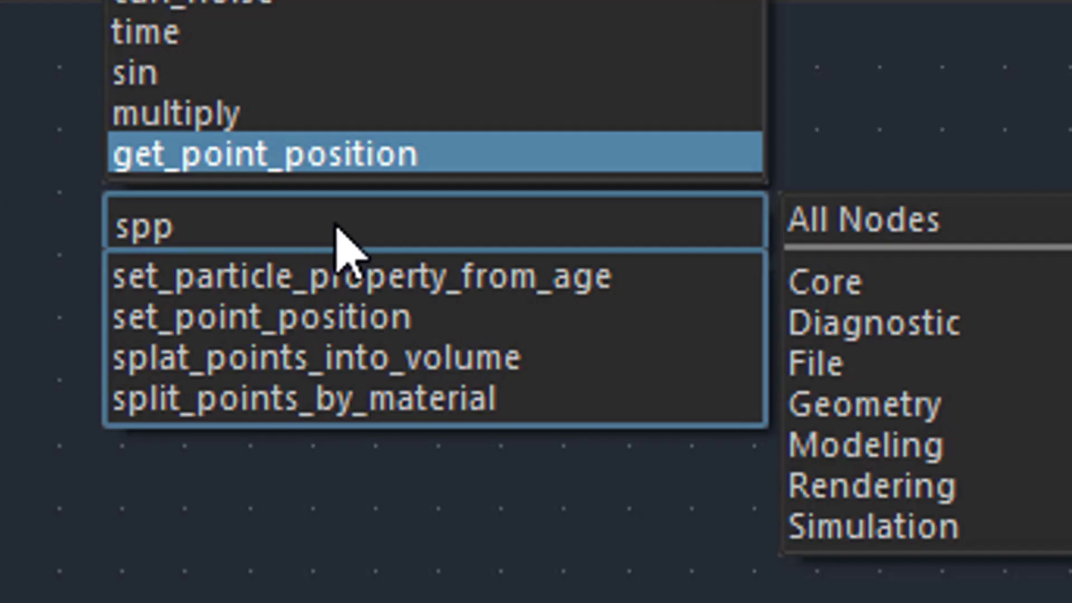
key(Down)
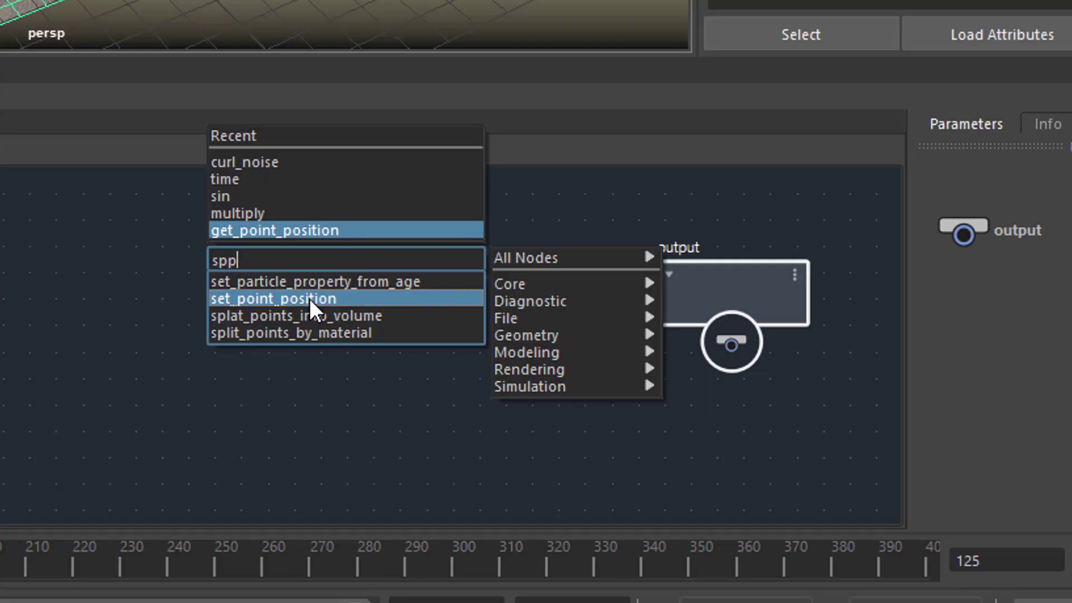
click(351, 325)
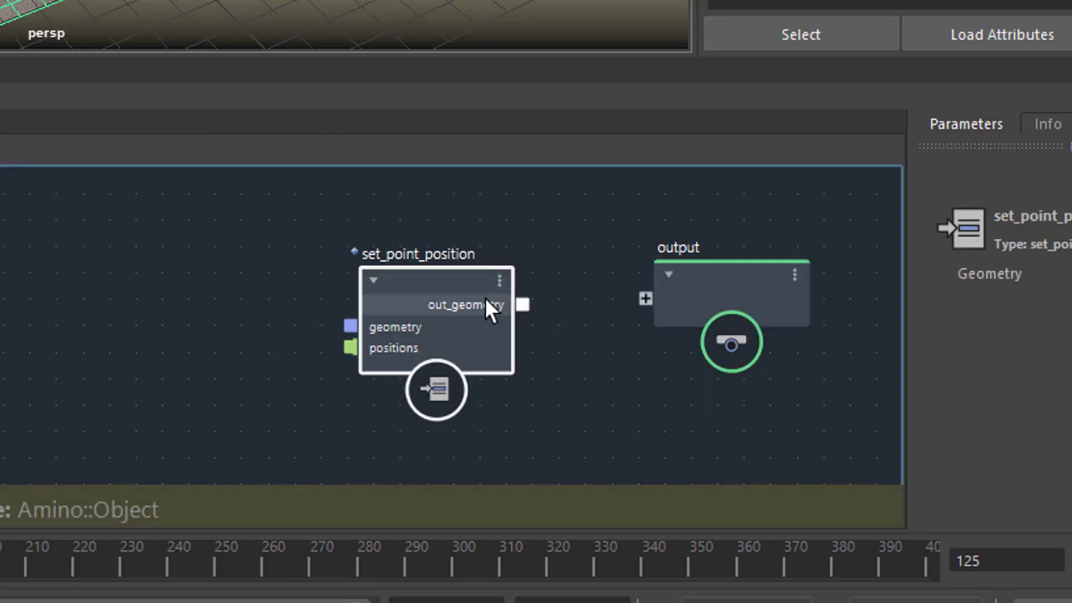
drag(459, 271, 488, 239)
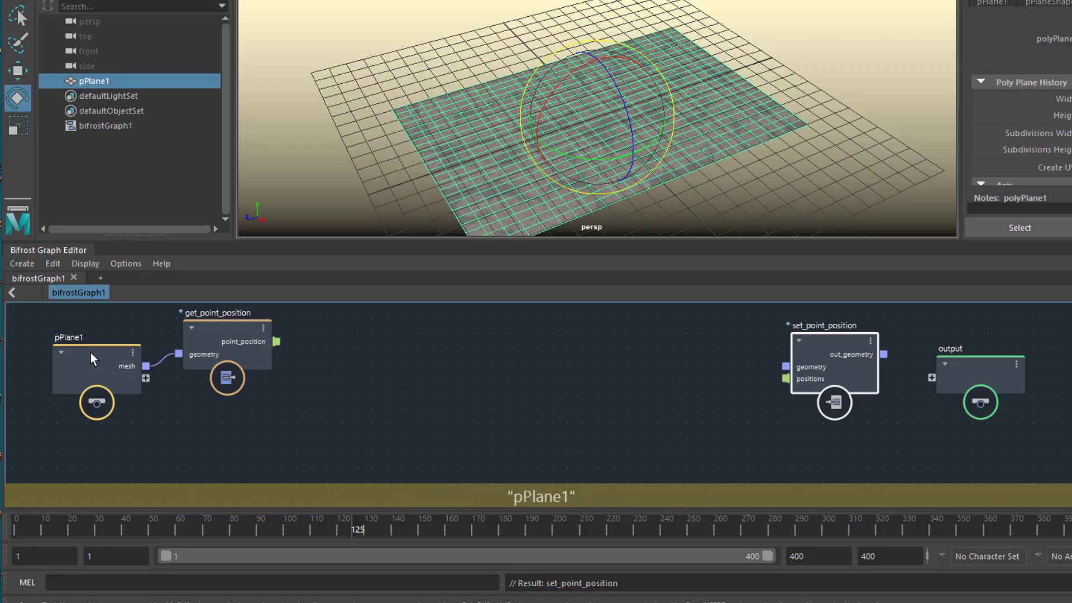
click(90, 353)
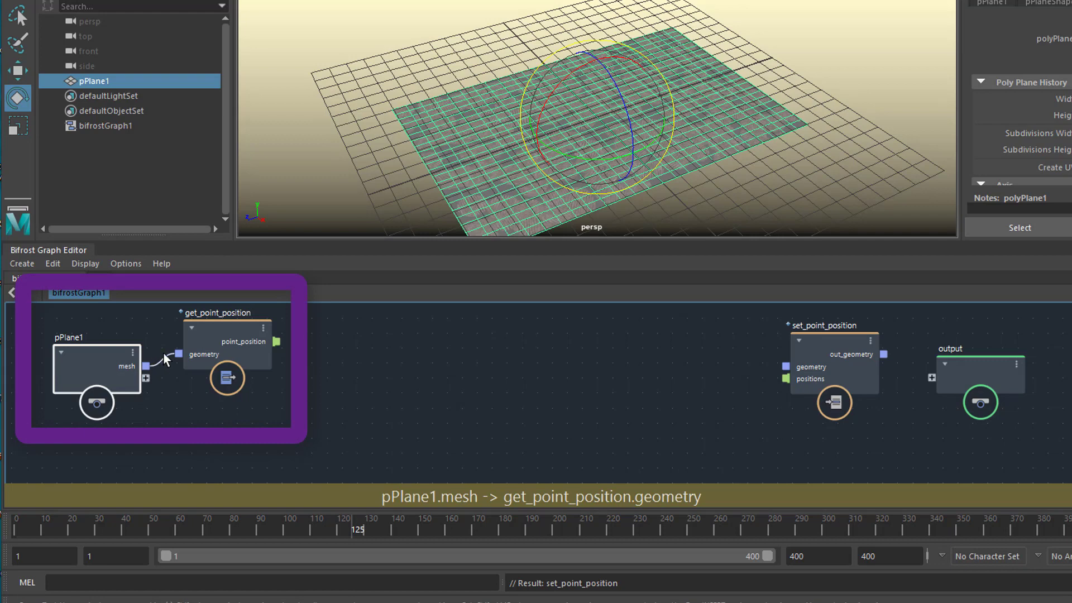
drag(220, 329, 212, 333)
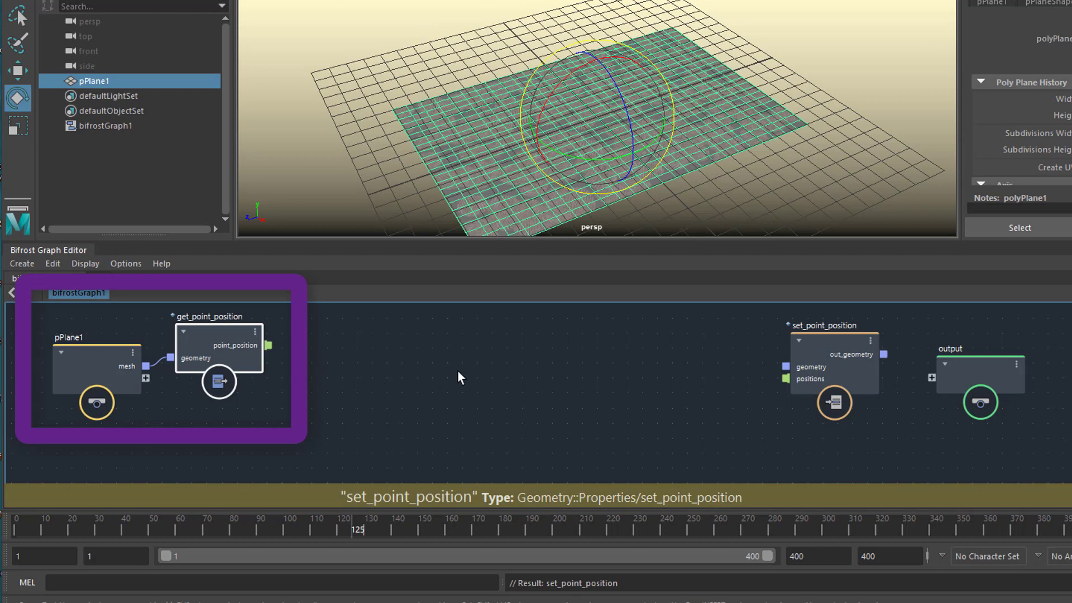
- Connect the out_geometry port of set_point_position to the output node, keeping the two nodes side by side
click(837, 339)
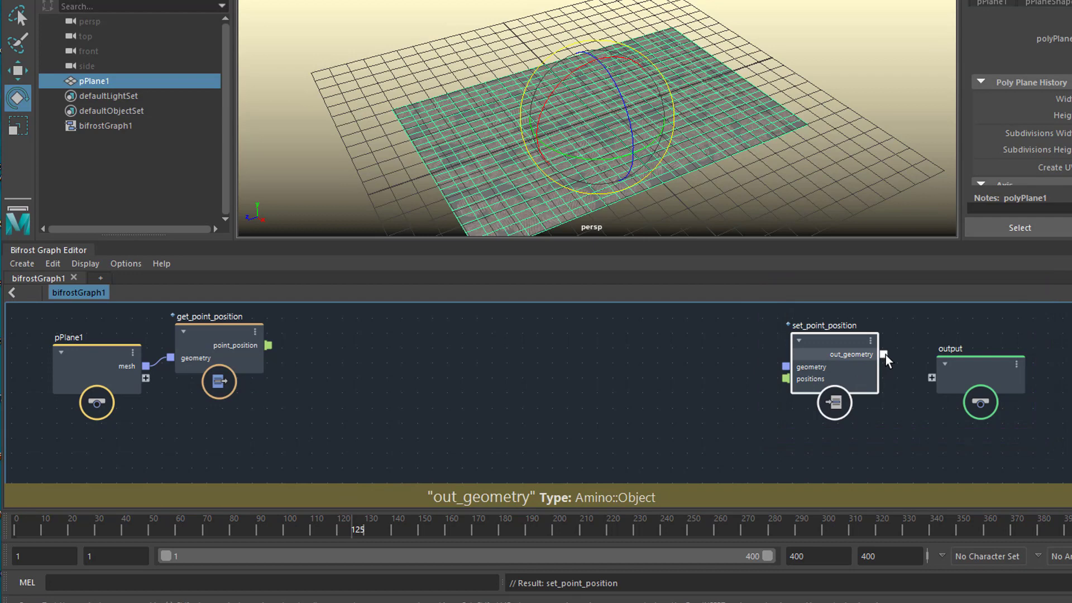
drag(918, 377, 931, 378)
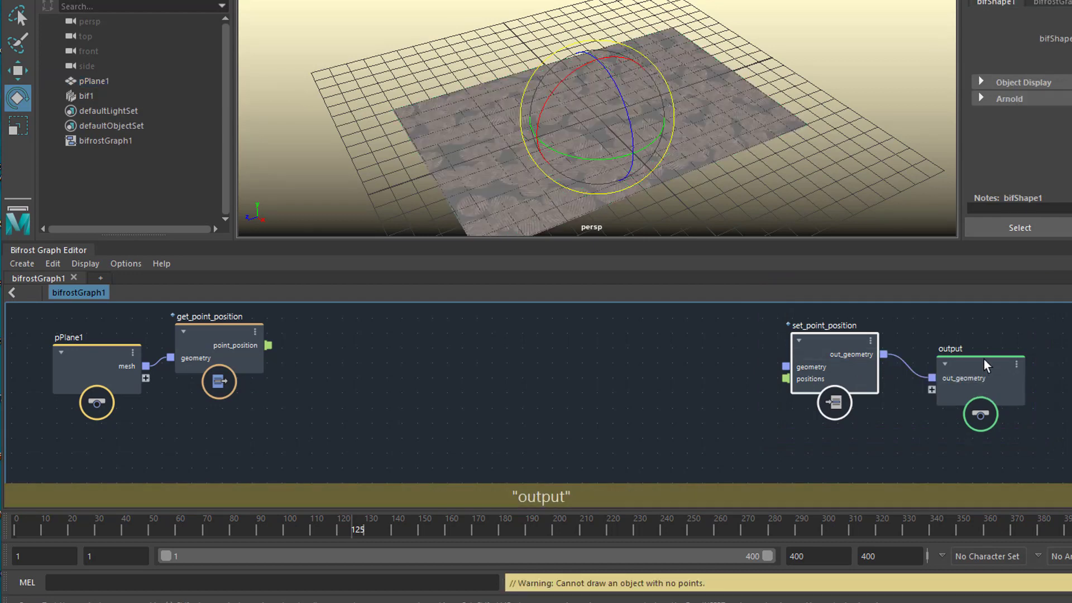
click(984, 360)
drag(862, 338, 870, 336)
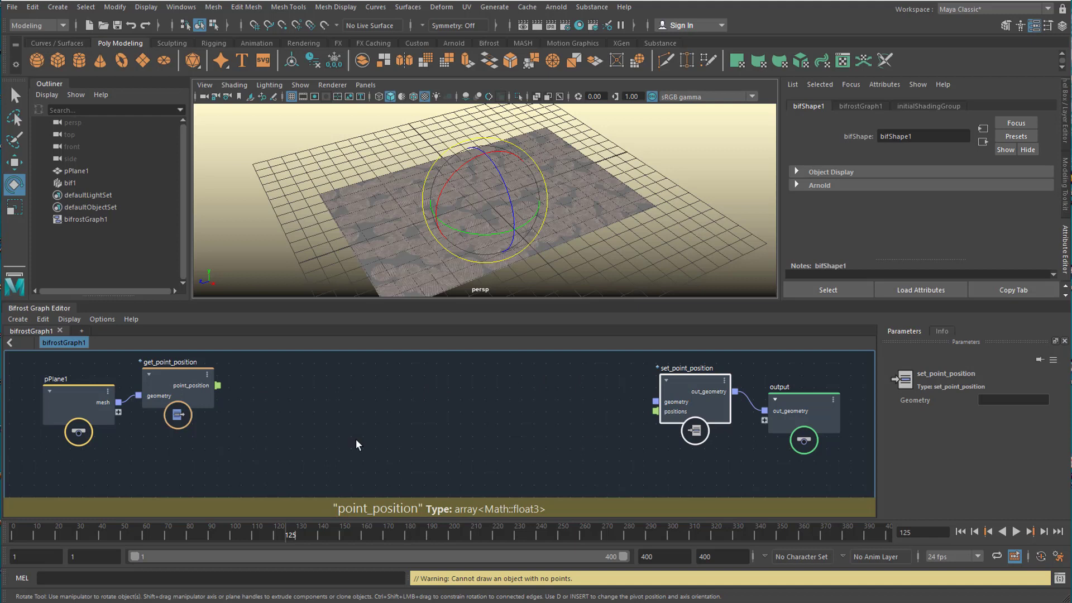
- Add a sin node between the get and set nodes and connect point_position to its value port
click(385, 392)
key(Tab)
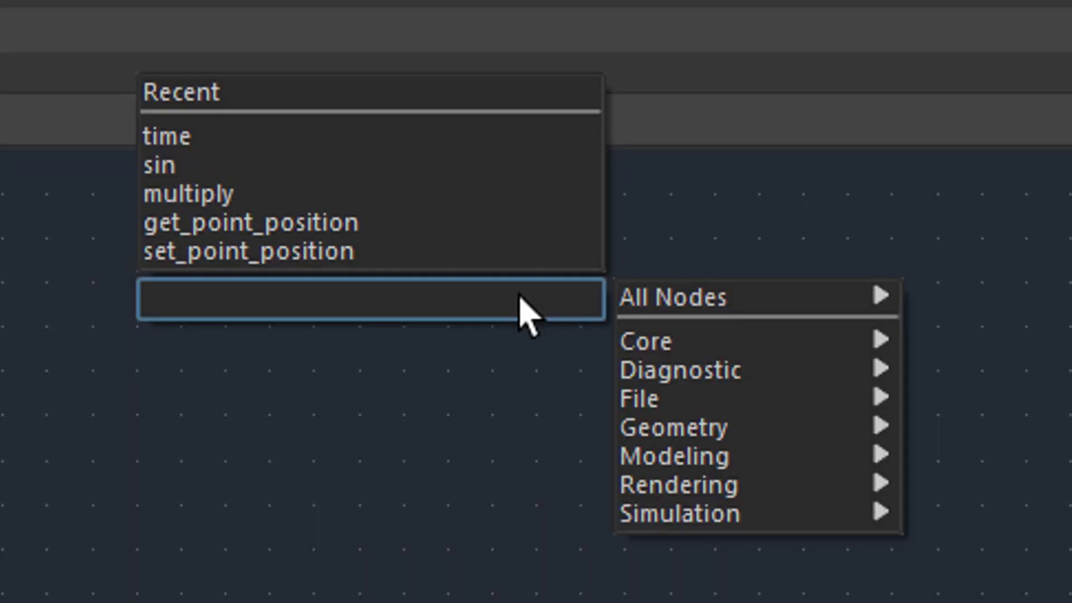
text(sin)
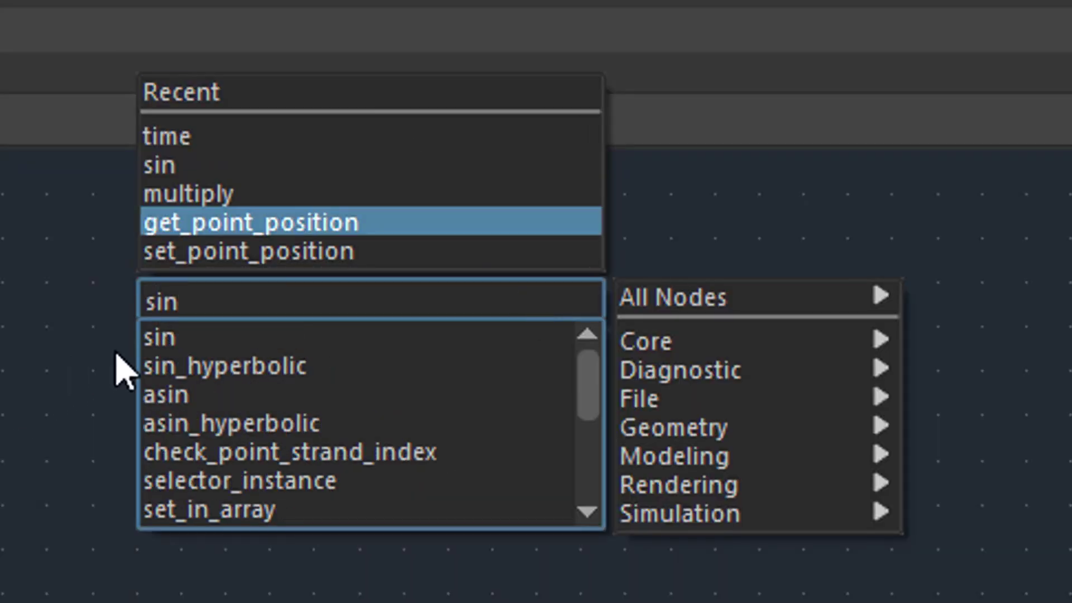
click(152, 342)
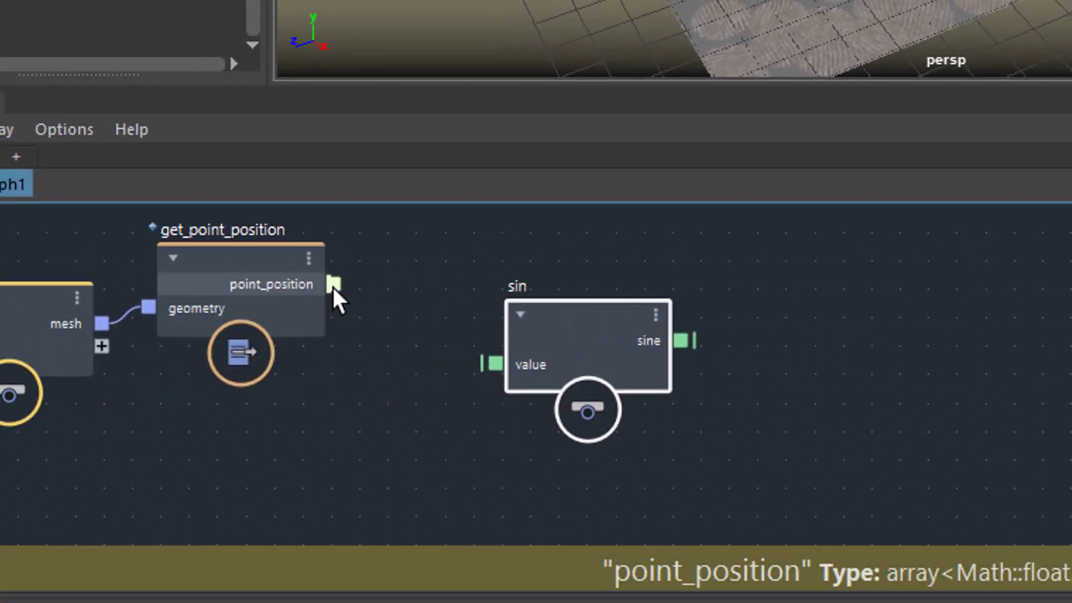
drag(332, 287, 493, 363)
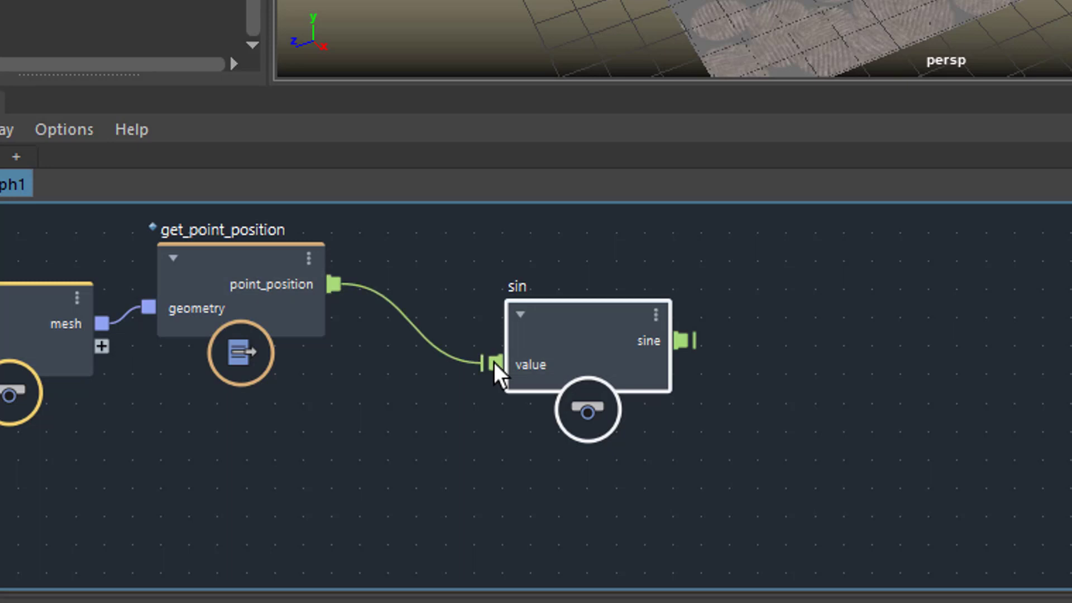
- Connect sine to the positions port of set_point_position and pPlane1's mesh to its geometry port, and inspect the resulting mesh up close
drag(574, 339, 902, 333)
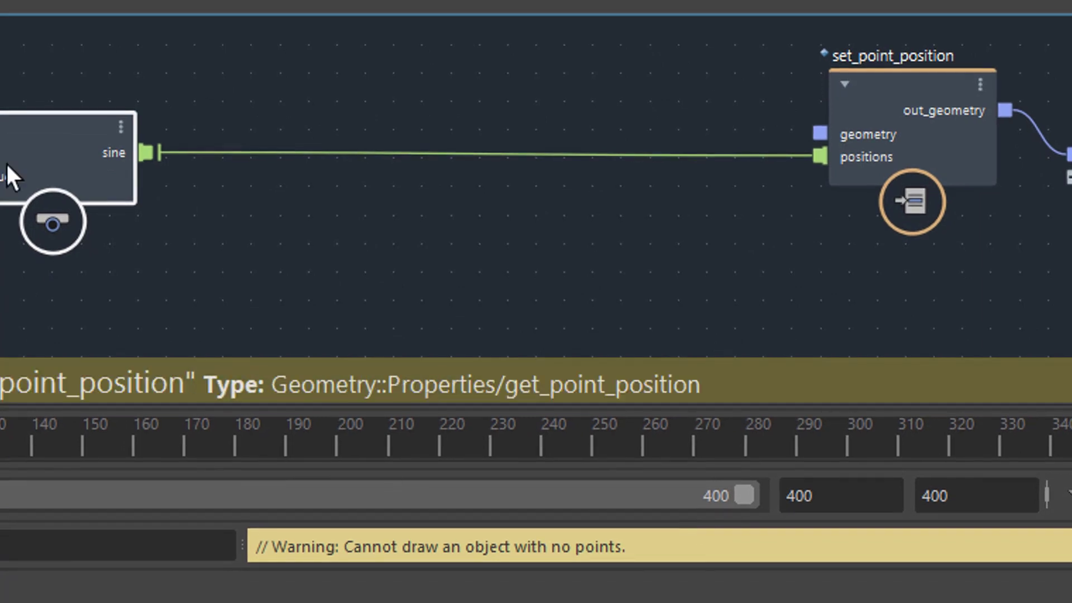
mouse_move(925, 109)
mouse_down()
mouse_move(916, 130)
mouse_move(909, 106)
mouse_up()
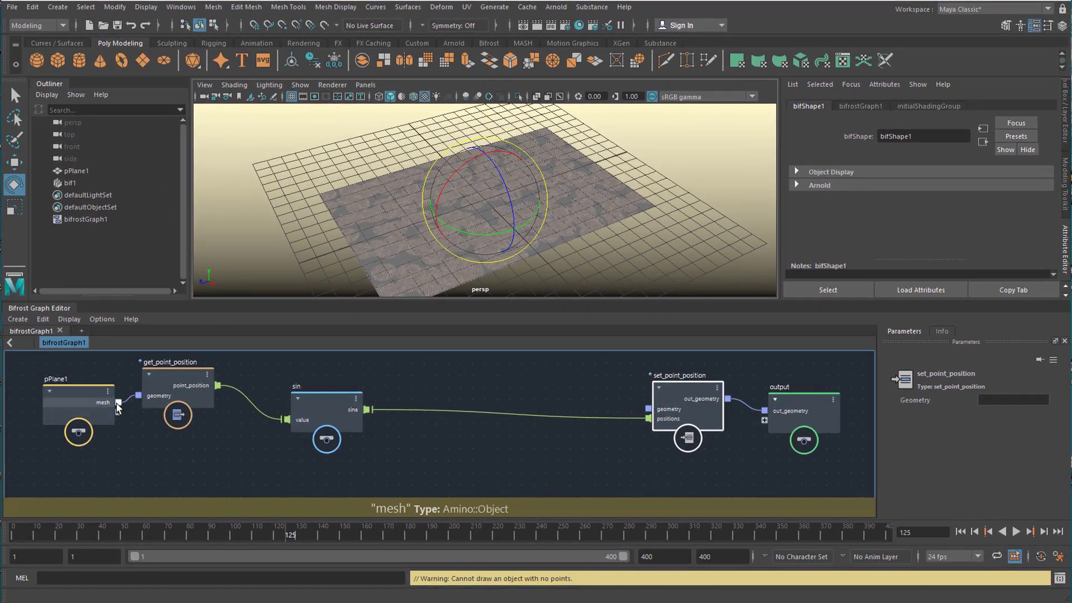
drag(142, 405, 649, 412)
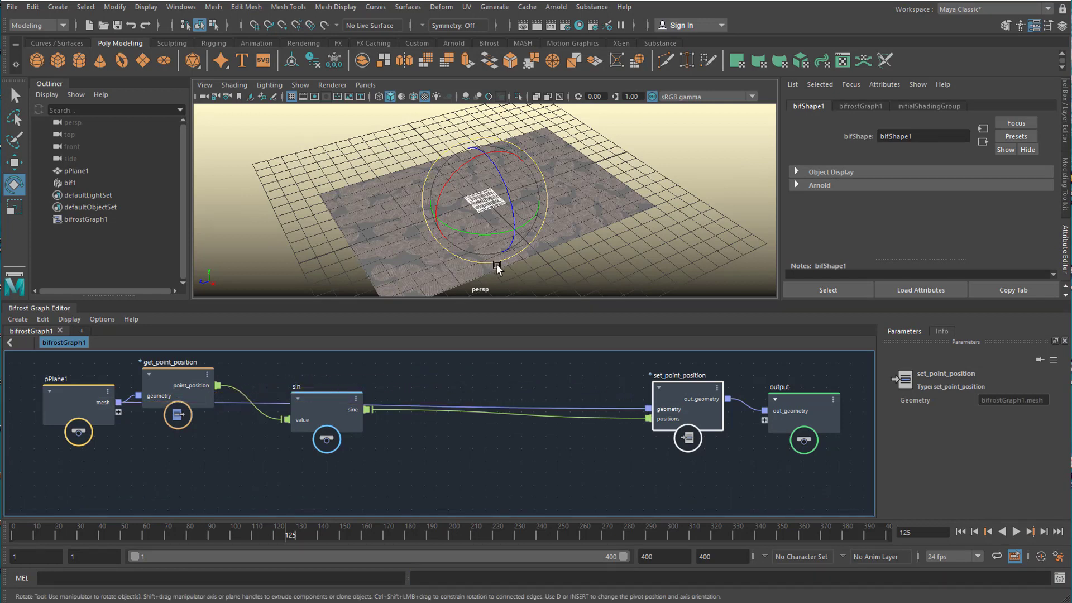
key(w)
alt+drag(525, 158, 604, 214)
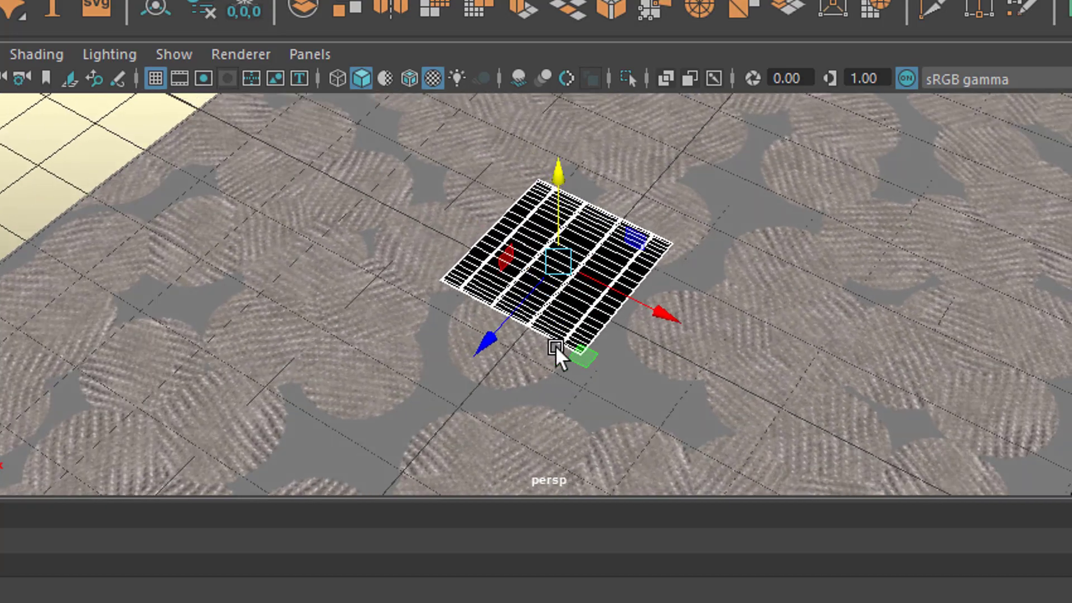
alt+right_drag(560, 354, 669, 345)
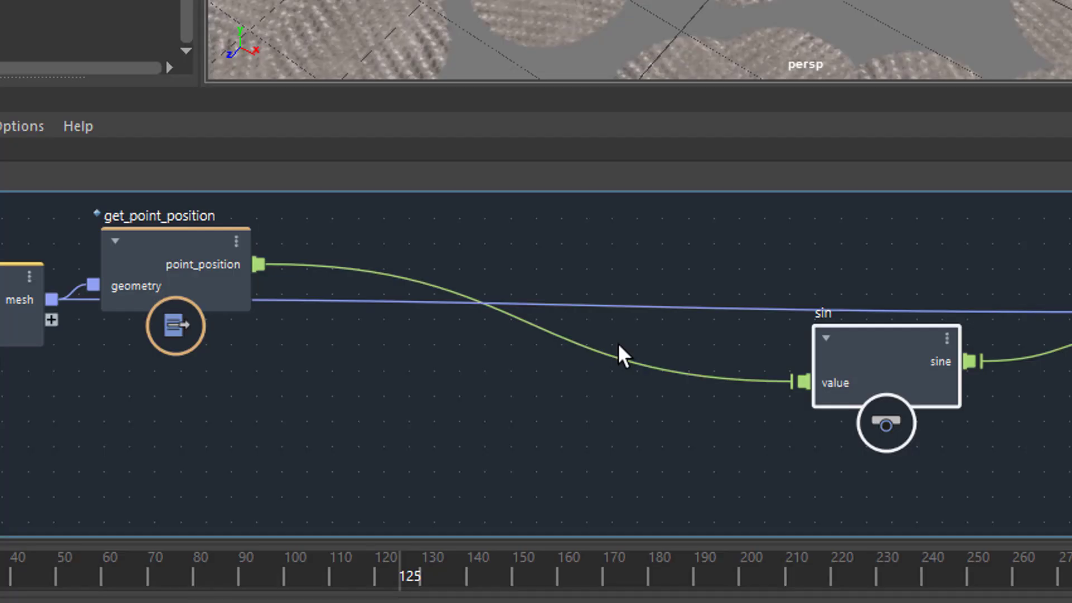
- Remove the connection from point_position to the sin node and add a curl_noise node in the gap
click(610, 407)
key(Delete)
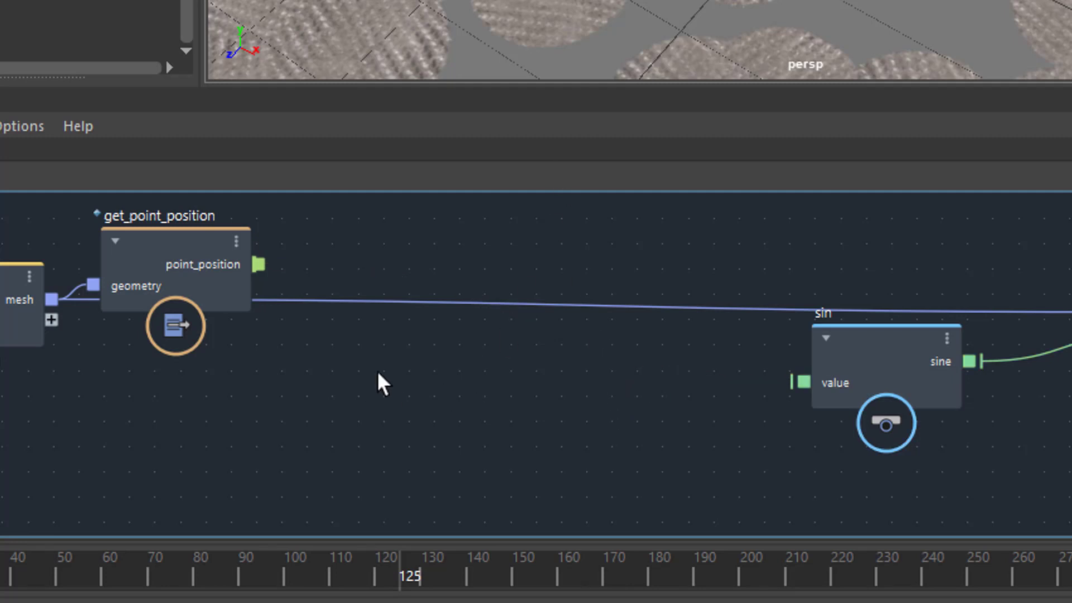
key(Tab)
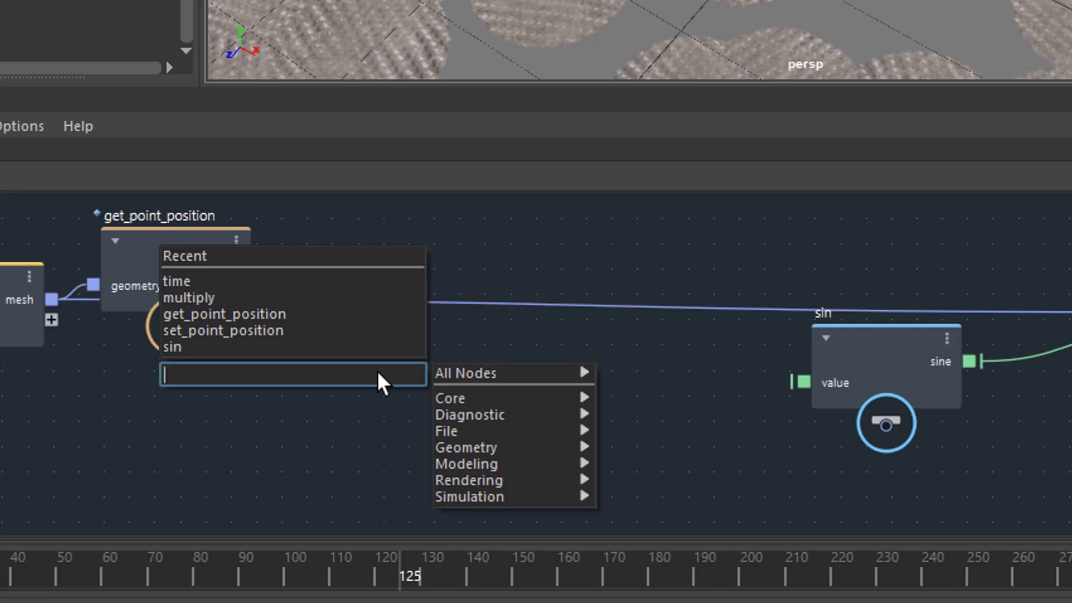
text(noise)
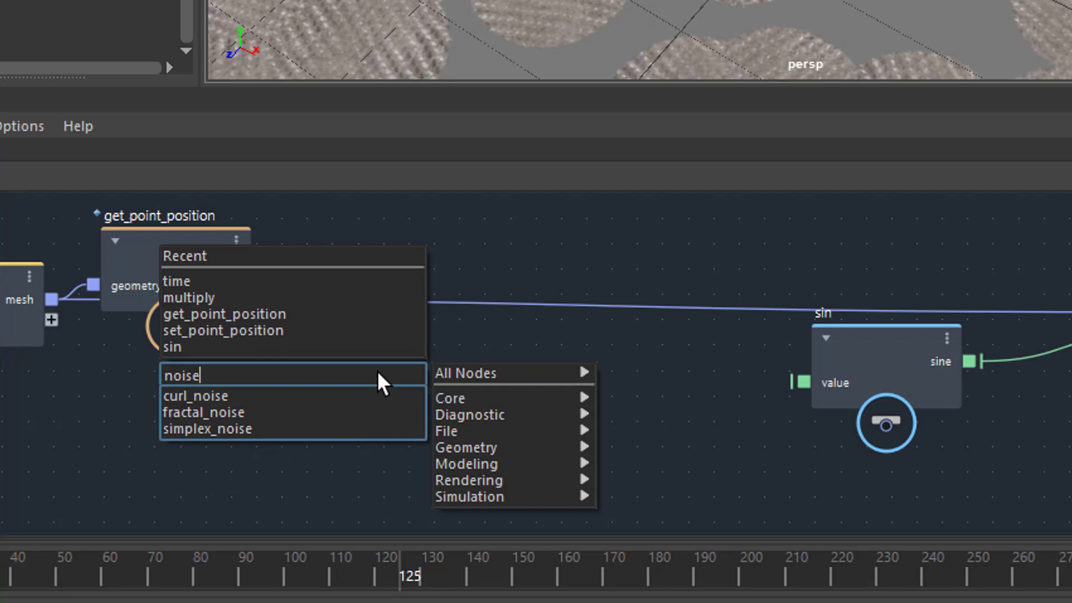
click(216, 395)
drag(378, 390, 511, 355)
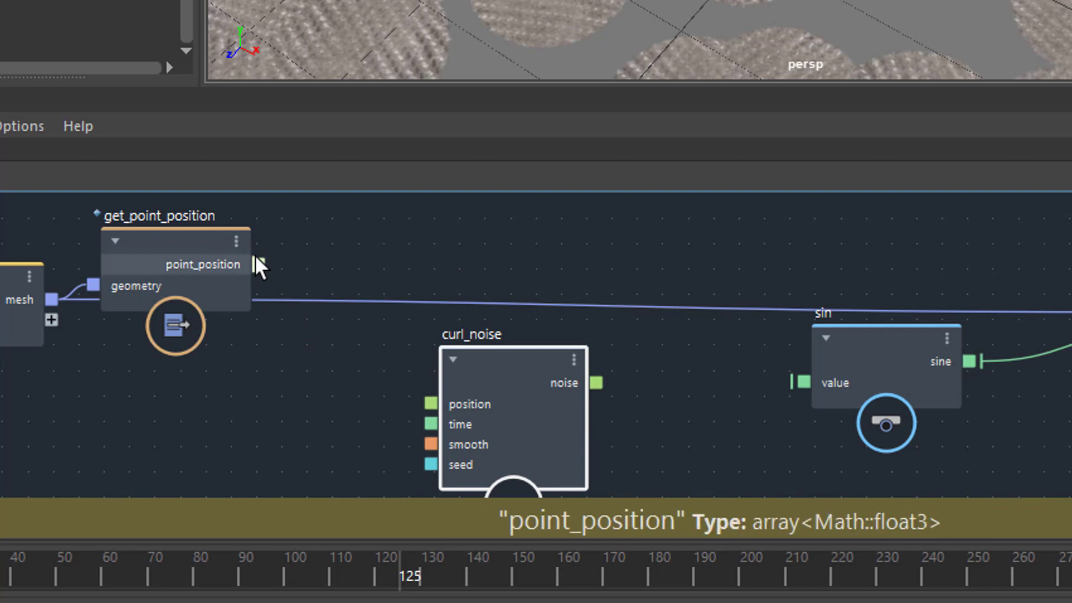
- Connect point_position to curl_noise's position port and its noise output to sin's value port, and inspect the deformed mesh from a low angle
drag(270, 266, 418, 404)
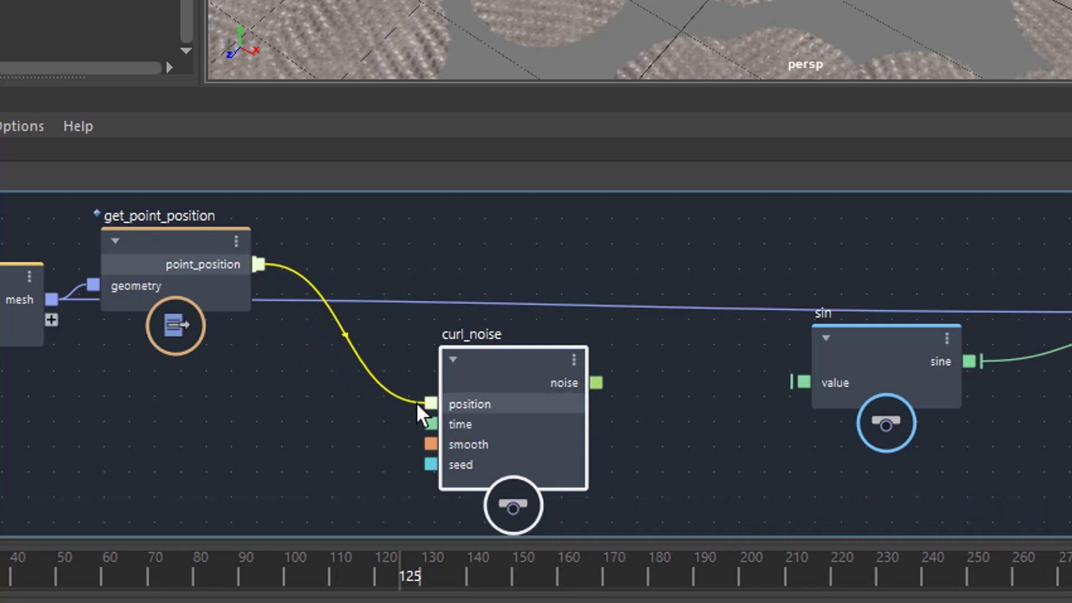
key(ctrl+z)
drag(254, 271, 414, 411)
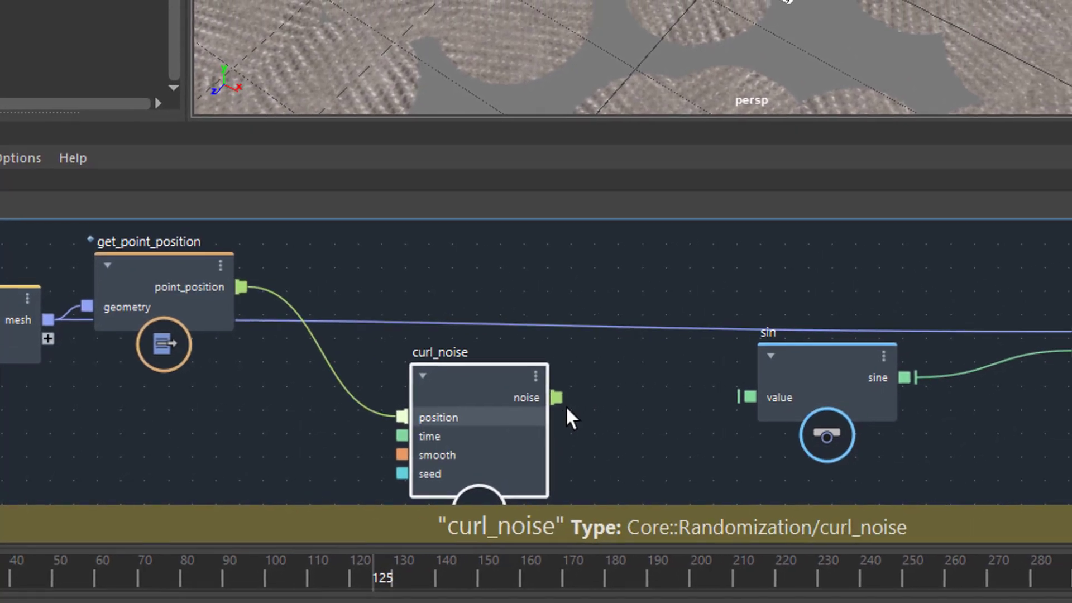
drag(557, 398, 650, 380)
drag(590, 396, 682, 415)
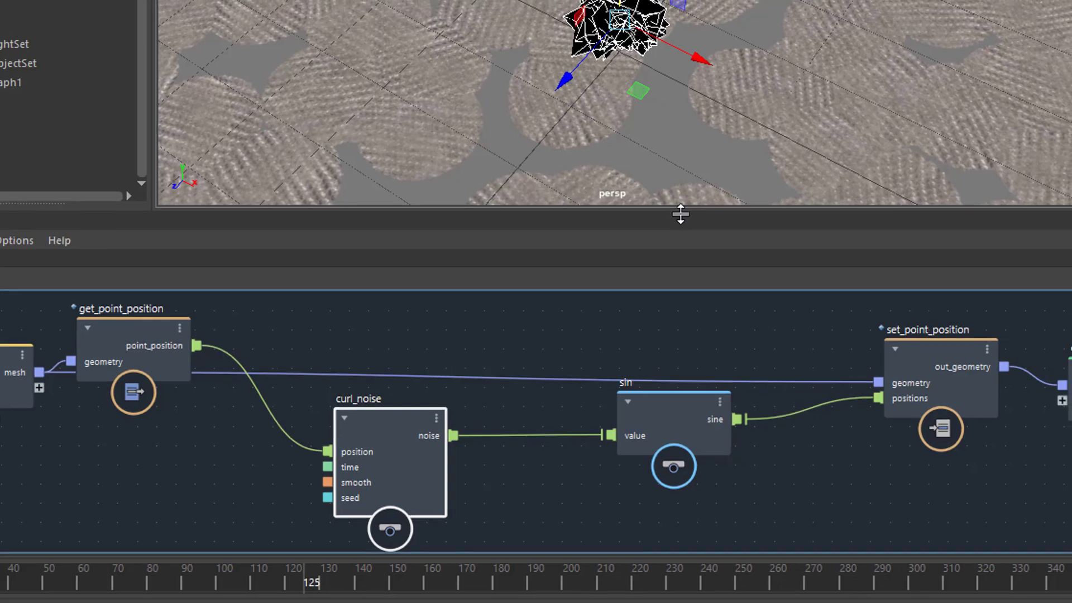
alt+drag(650, 130, 708, 156)
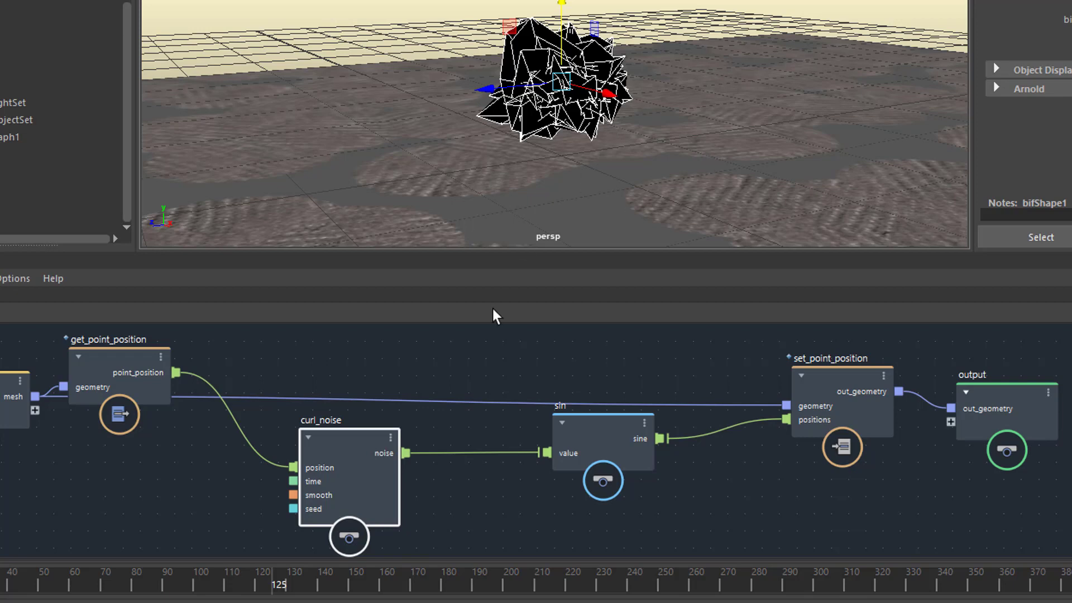
drag(358, 445, 383, 422)
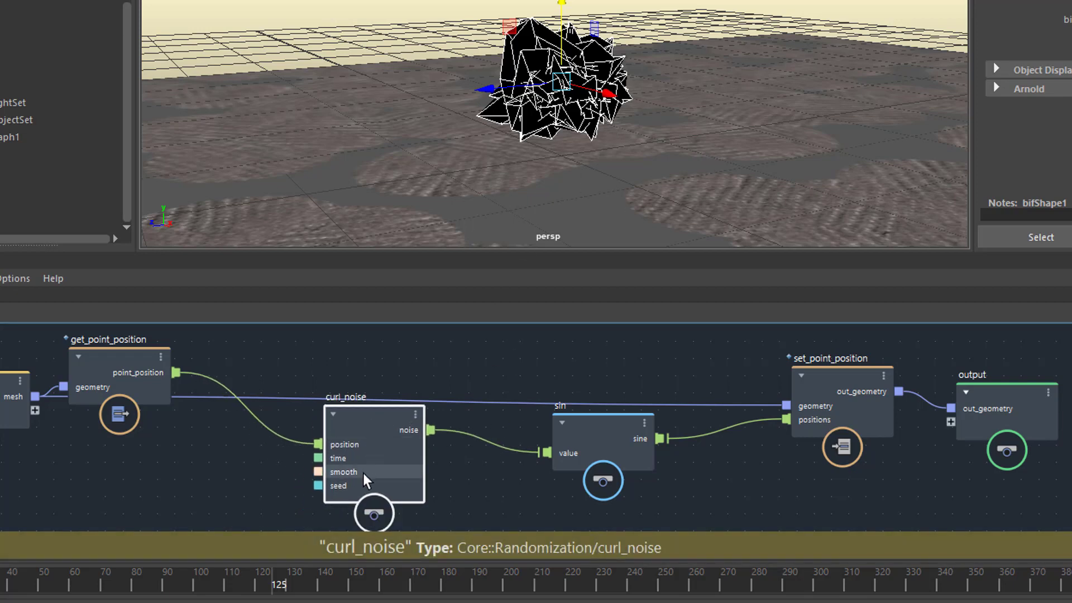
- Add a time node to the graph and place it below and to the left of the curl_noise node
scroll(333, 469, up, 4)
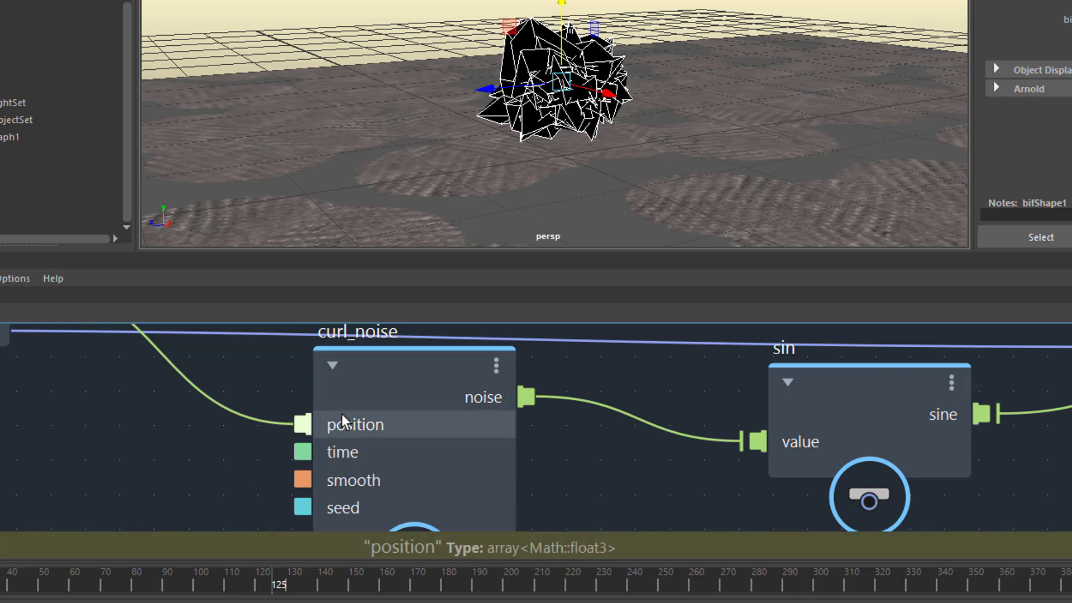
scroll(623, 461, down, 5)
middle_drag(395, 472, 344, 419)
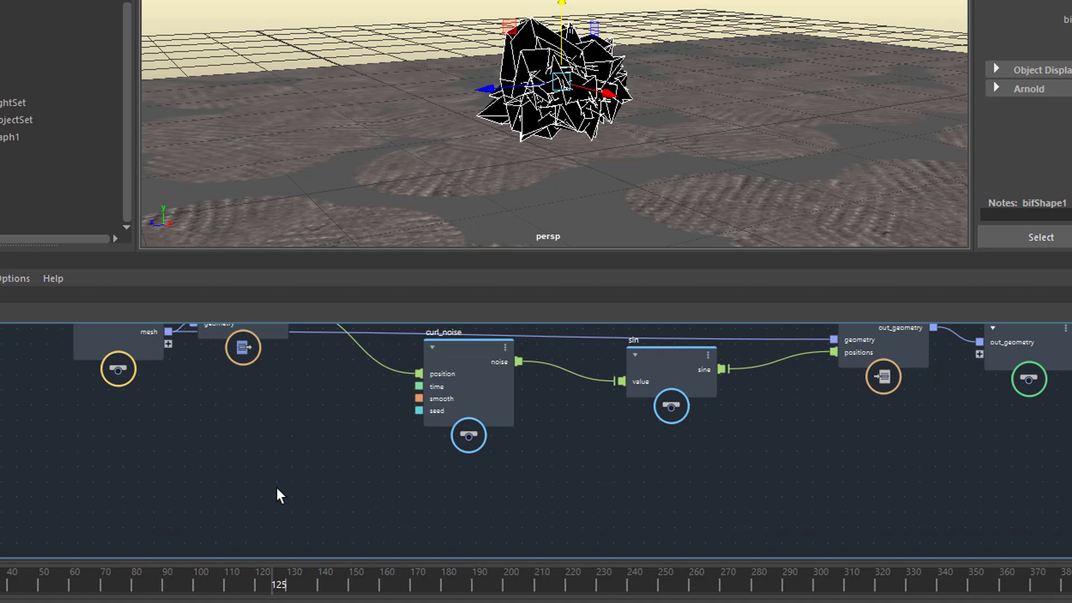
key(Tab)
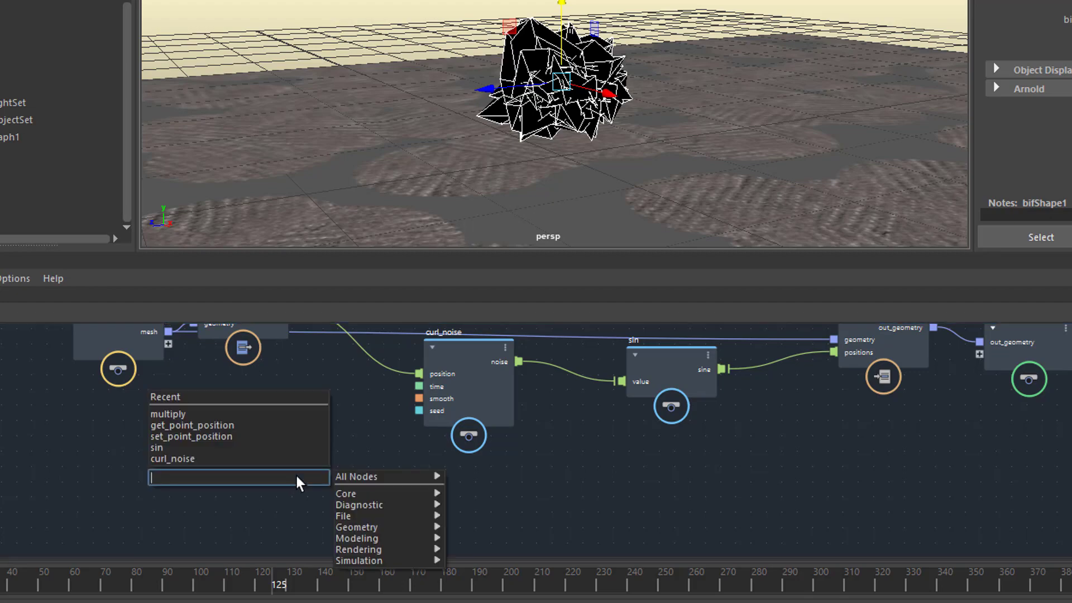
text(time)
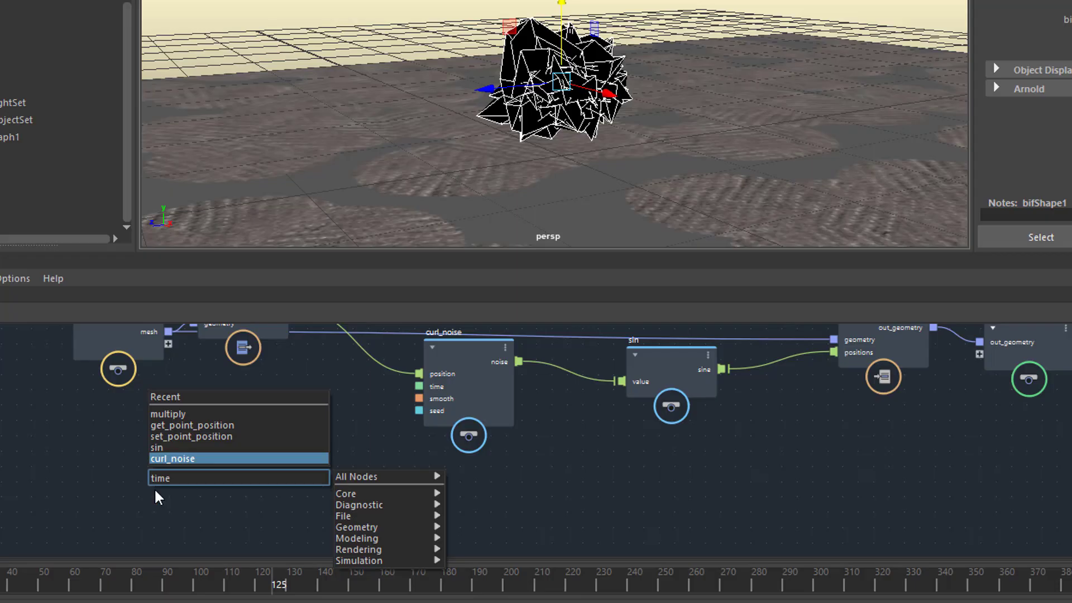
click(56, 371)
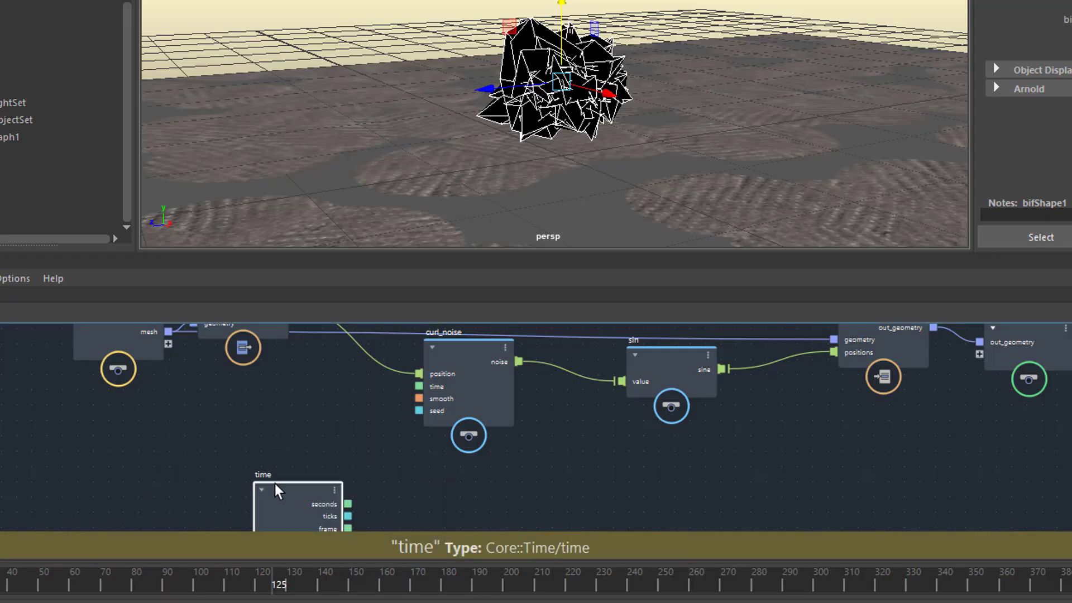
drag(275, 490, 283, 412)
scroll(333, 428, up, 3)
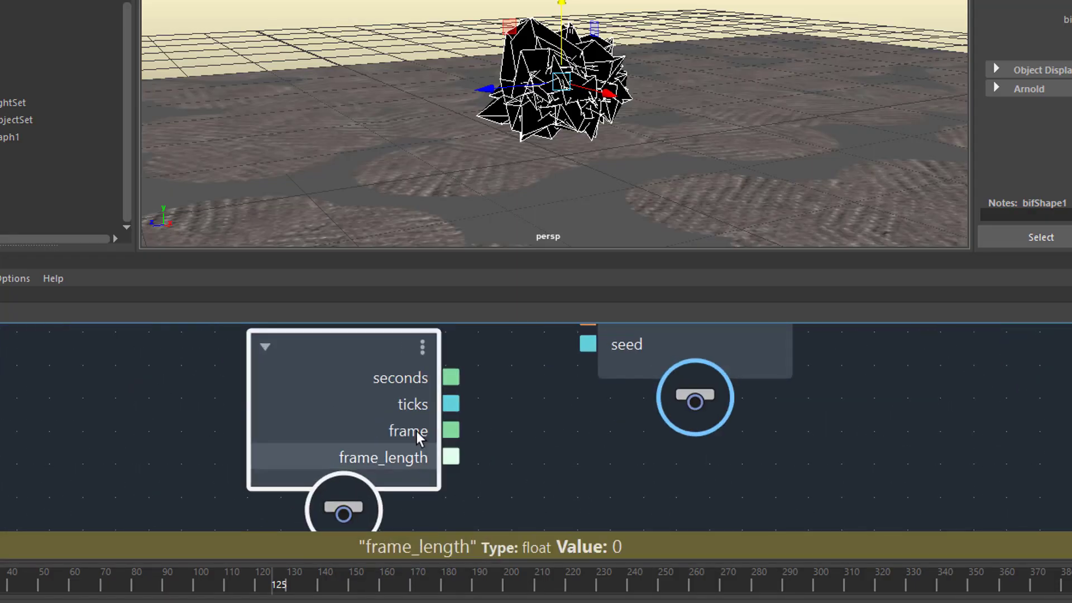
drag(362, 366, 246, 383)
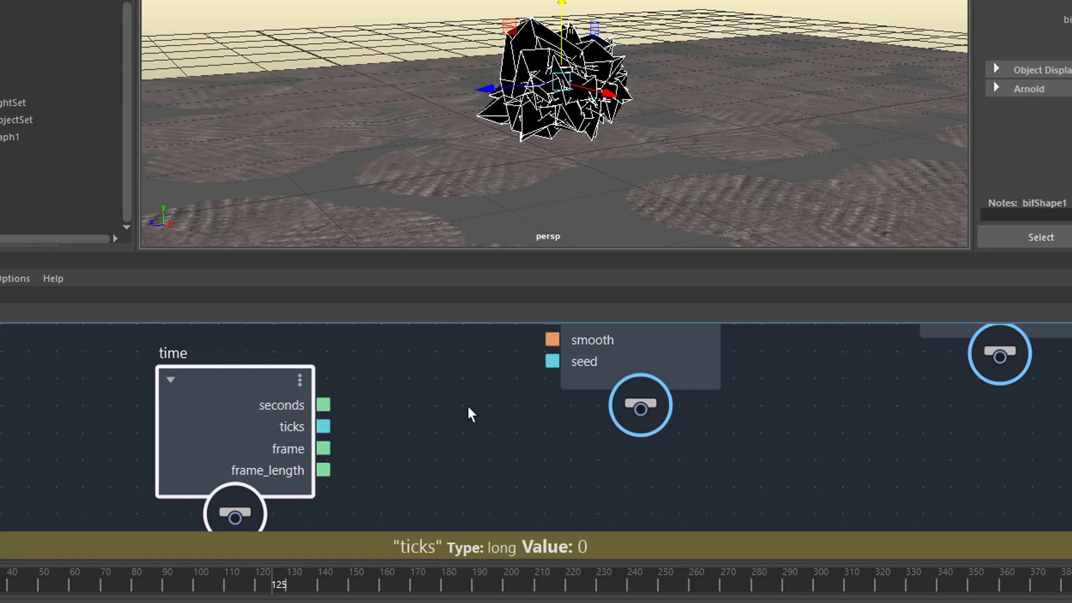
- Connect the time node's seconds output to curl_noise's time port
middle_drag(469, 415, 469, 450)
scroll(486, 462, down, 2)
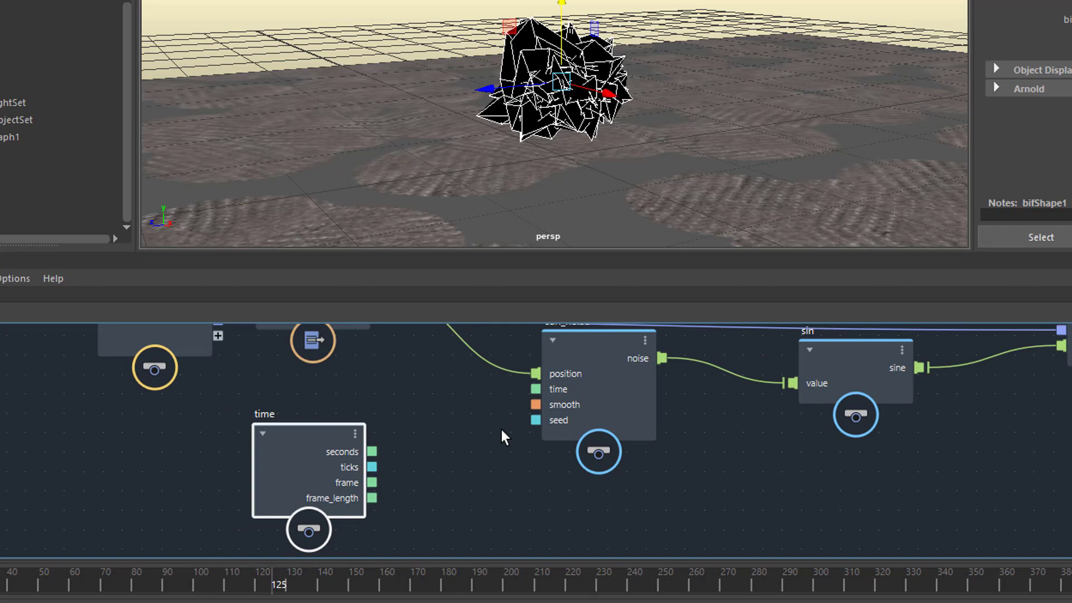
scroll(503, 435, down, 1)
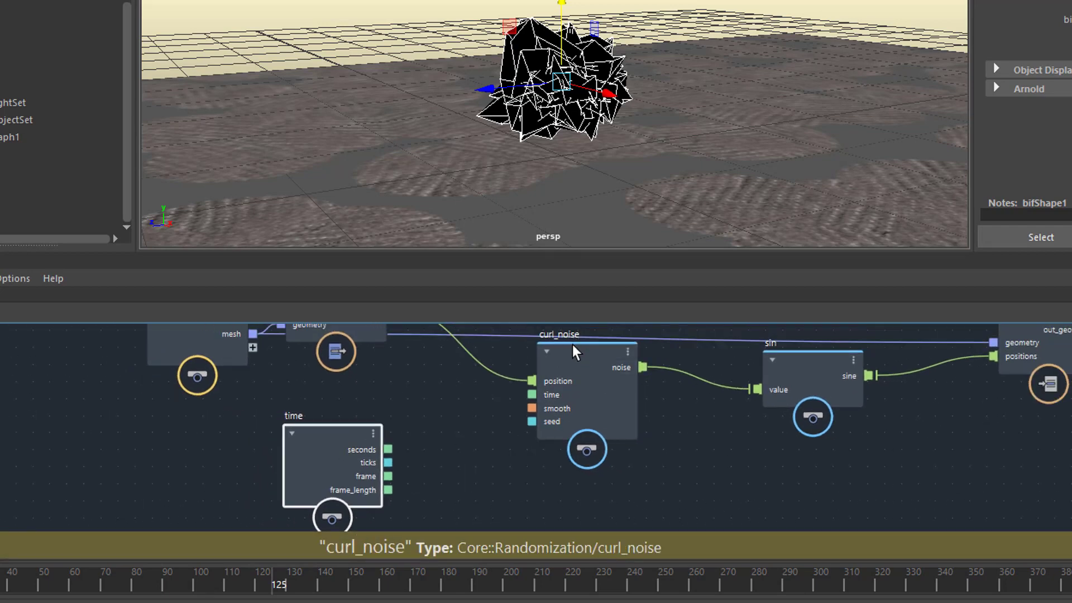
drag(389, 457, 426, 456)
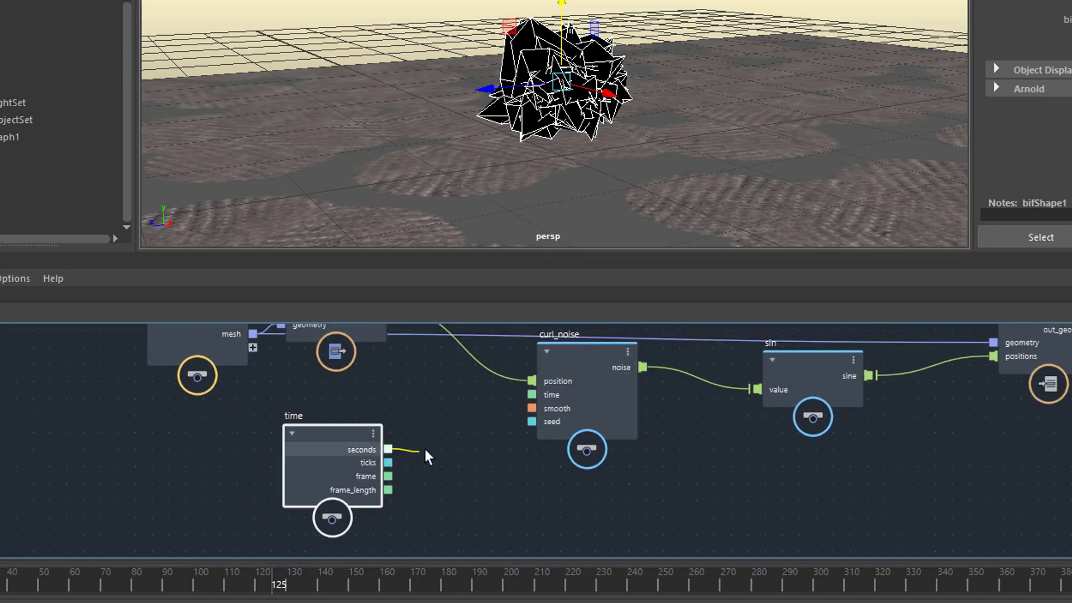
drag(517, 410, 532, 395)
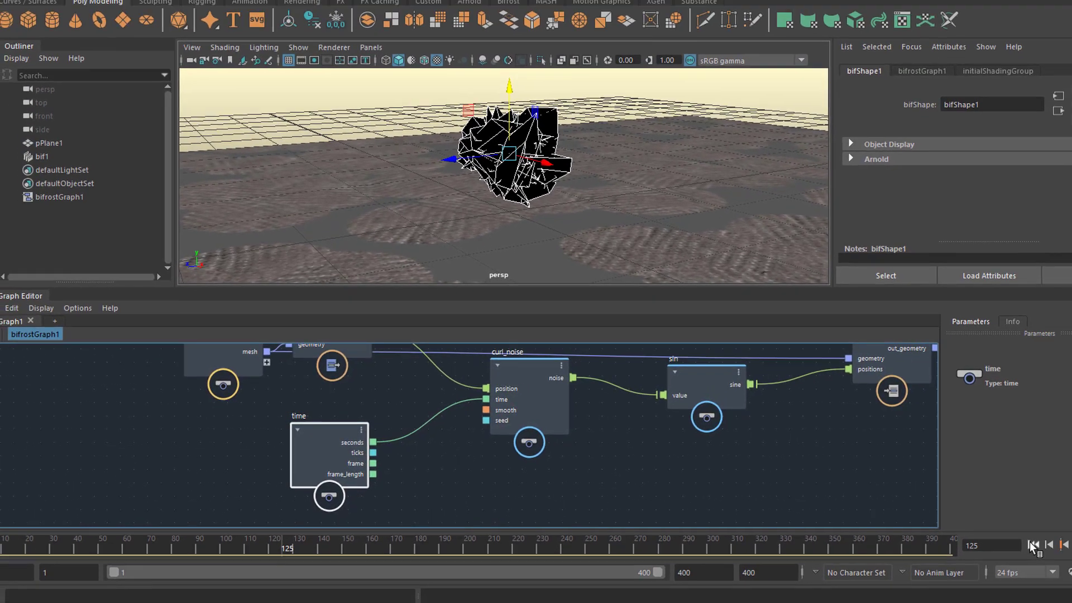
- Play the animation from the first frame to examine the moving mesh, and stop playback
click(1049, 540)
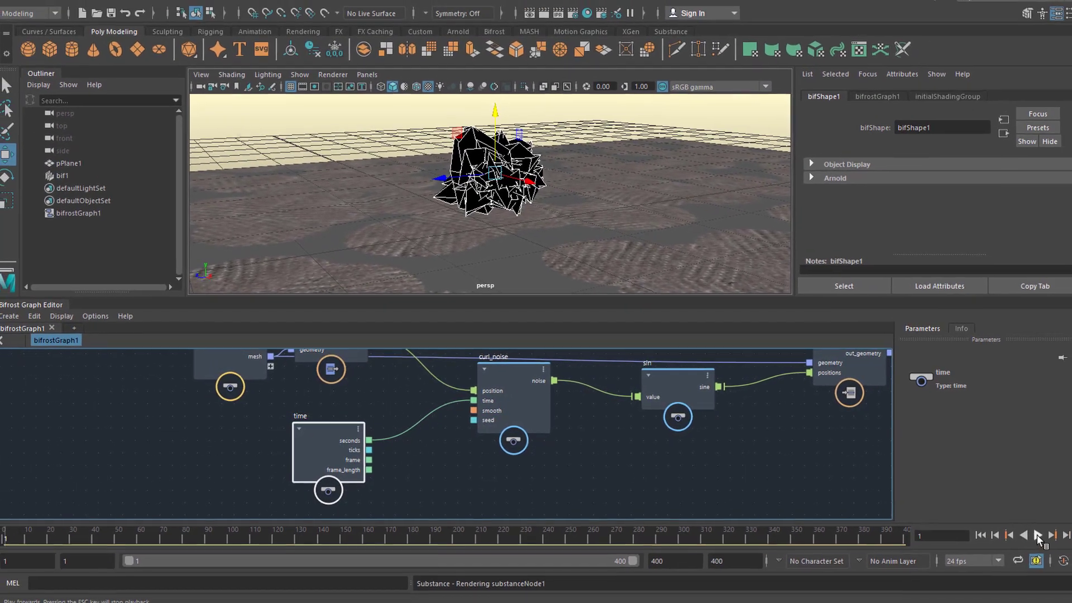
click(1063, 539)
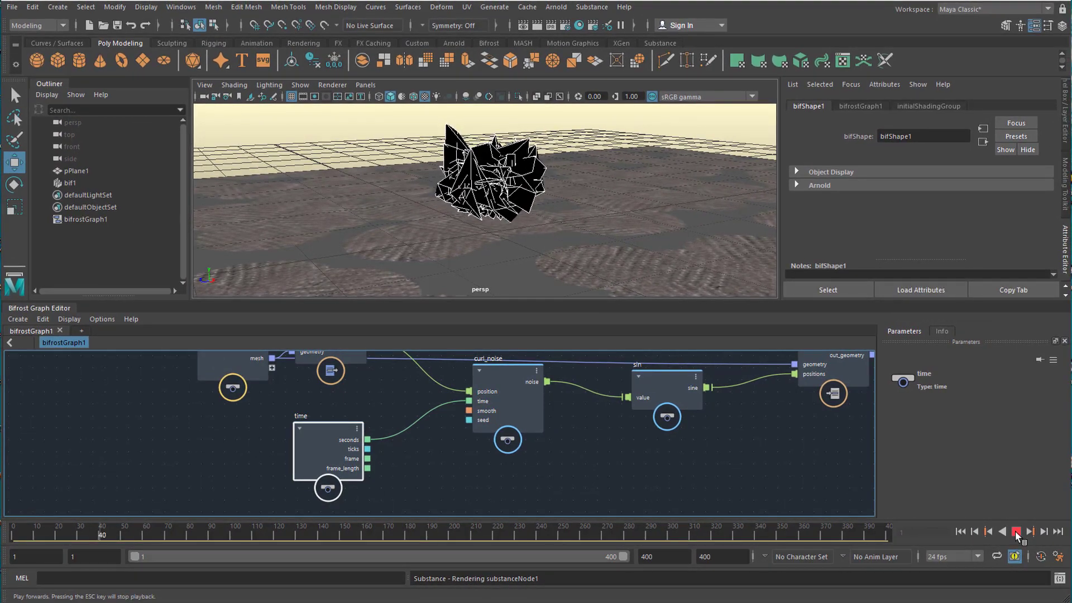
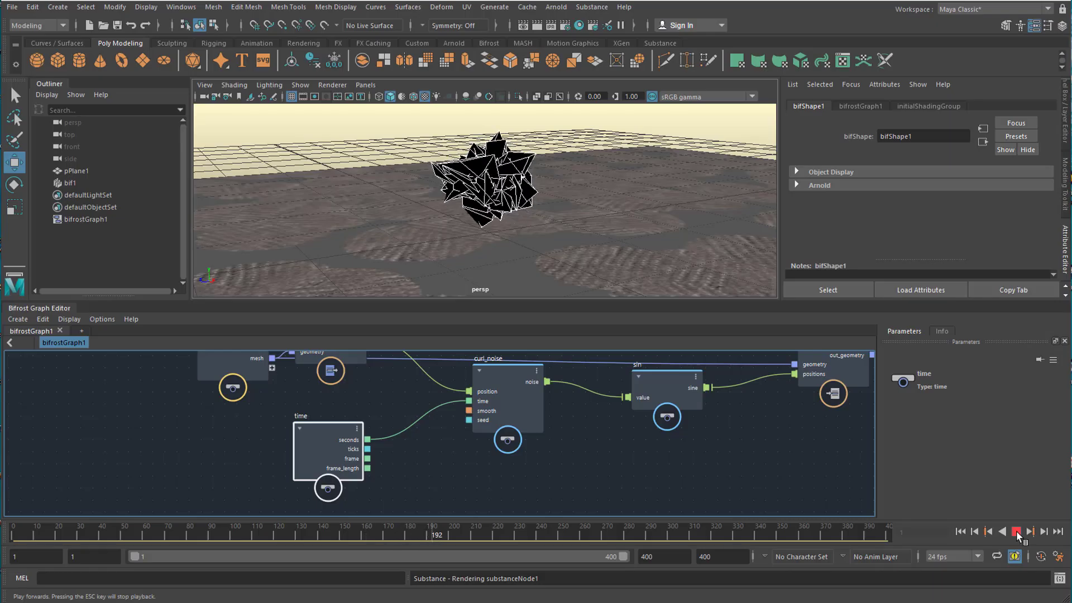
click(1016, 532)
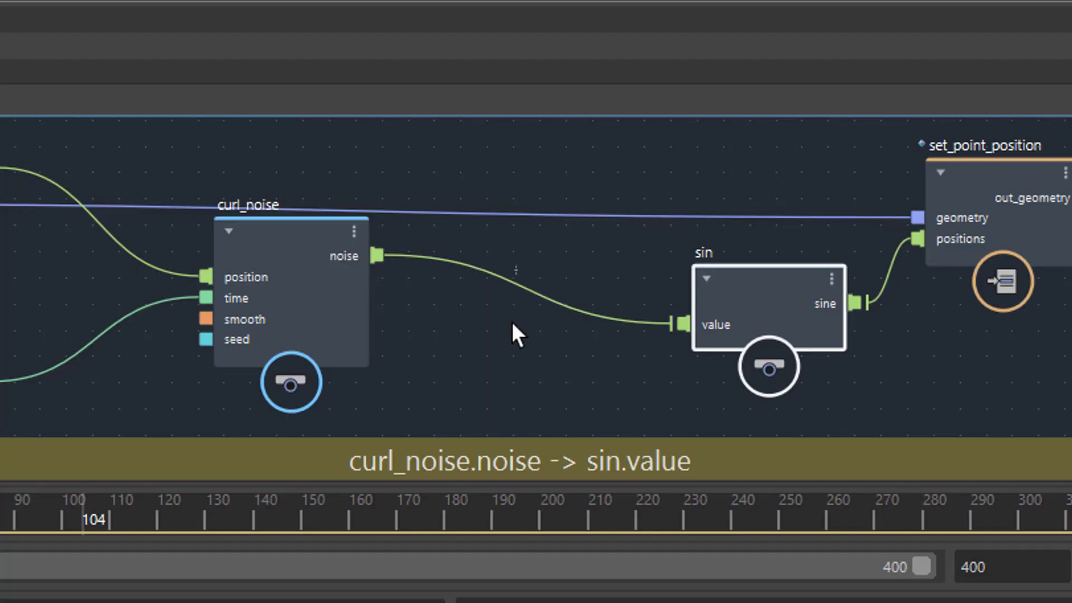
- Remove the connection between curl_noise and sin and place a new multiply node in the gap
key(Delete)
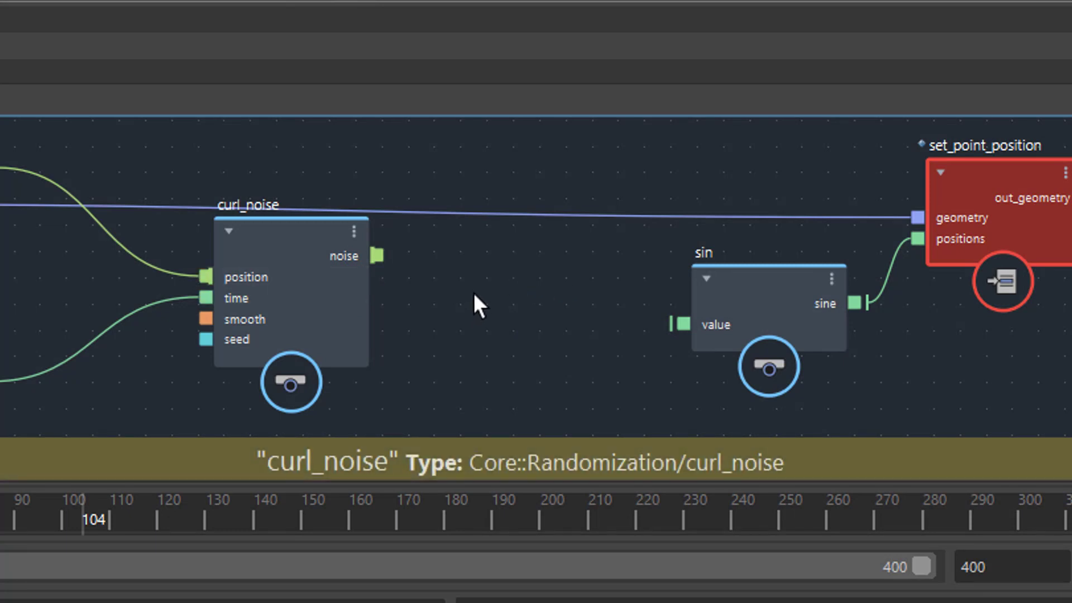
key(Tab)
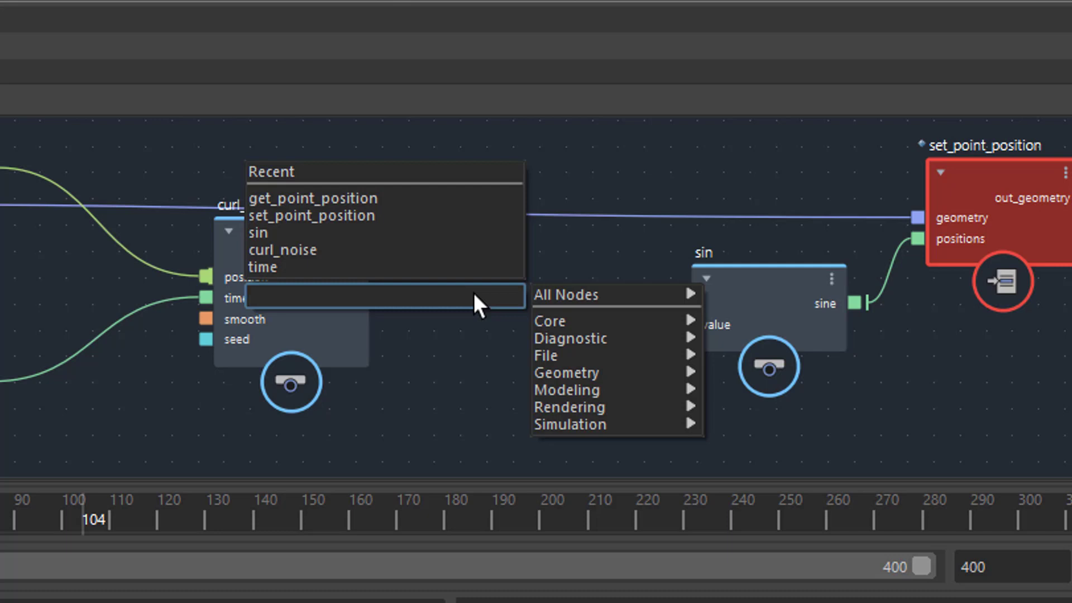
text(mu)
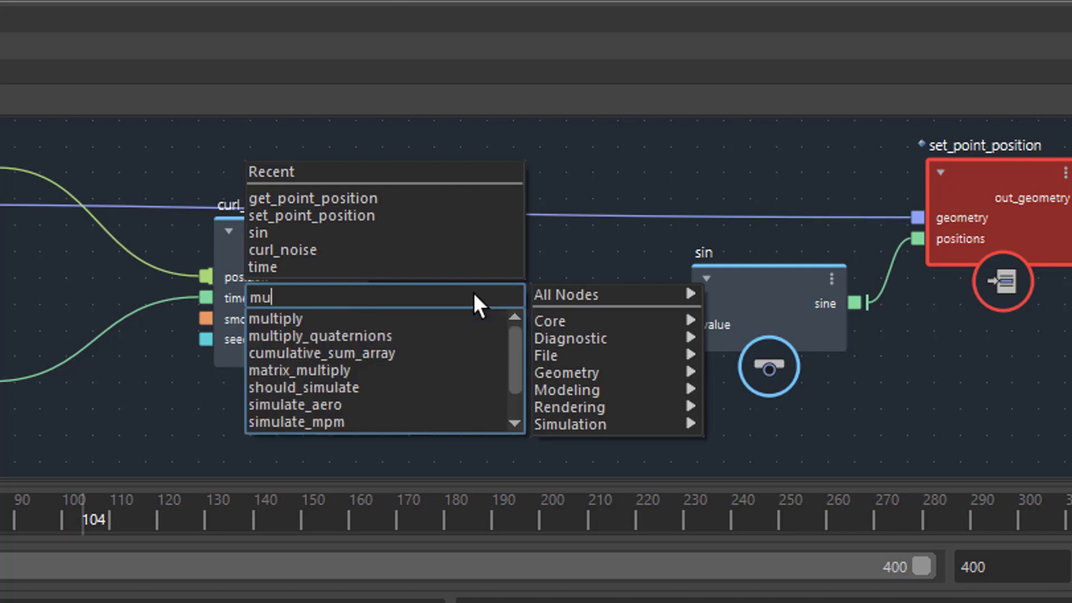
text(lt)
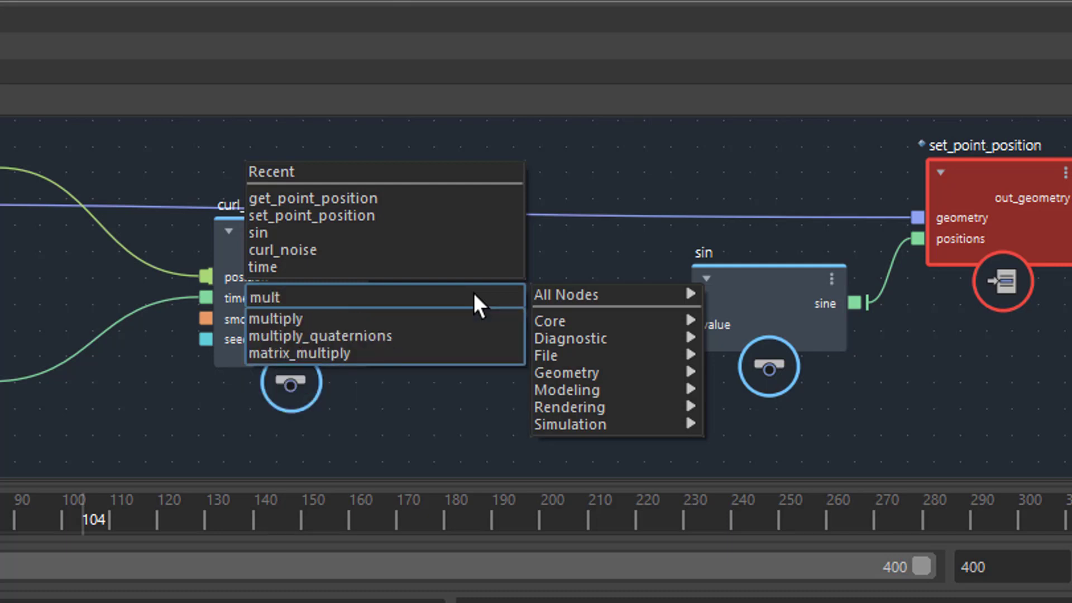
click(304, 311)
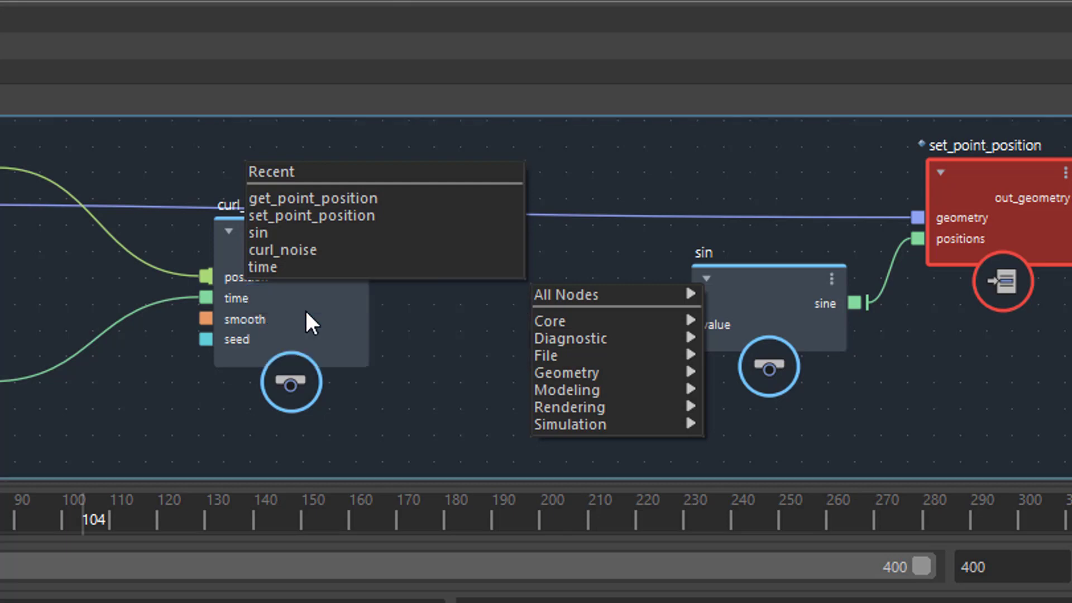
drag(469, 315, 528, 333)
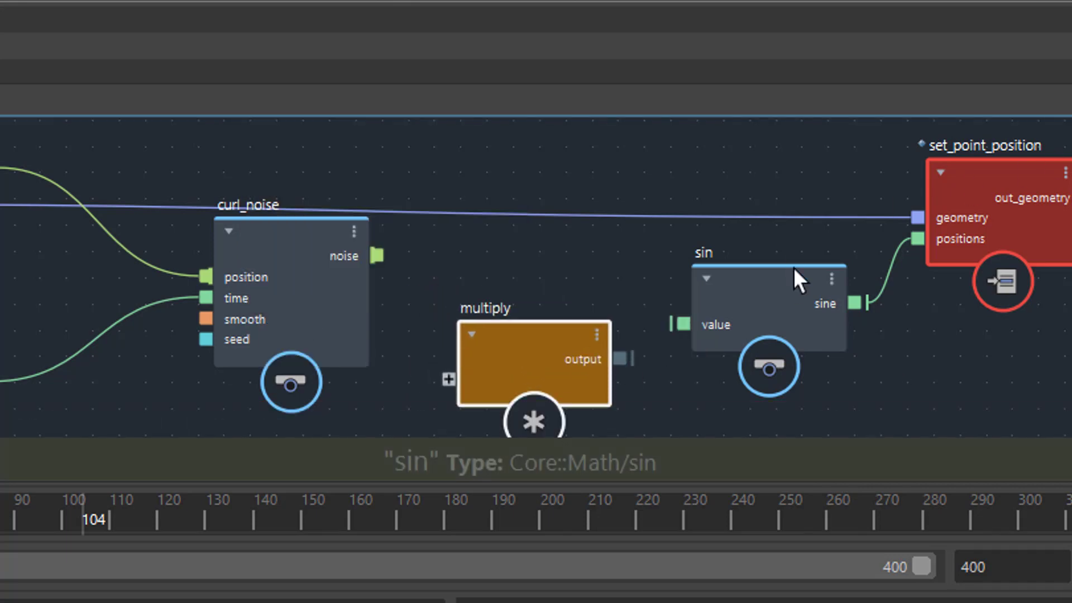
drag(511, 326, 495, 321)
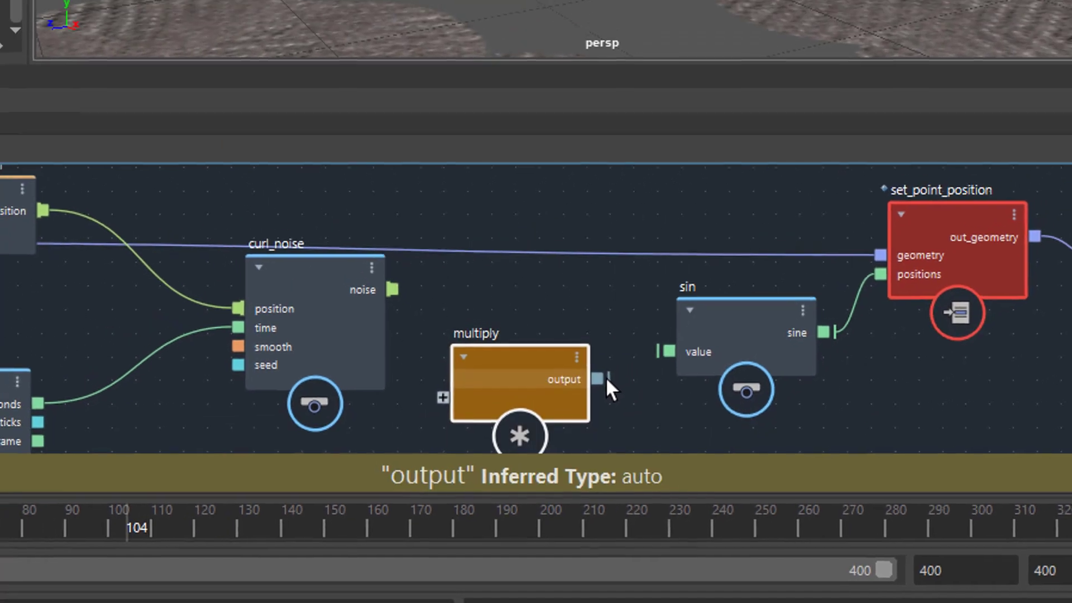
- Connect multiply's output to sin's value port and curl_noise's noise output to a new input port on multiply
drag(605, 356, 653, 328)
drag(636, 370, 659, 369)
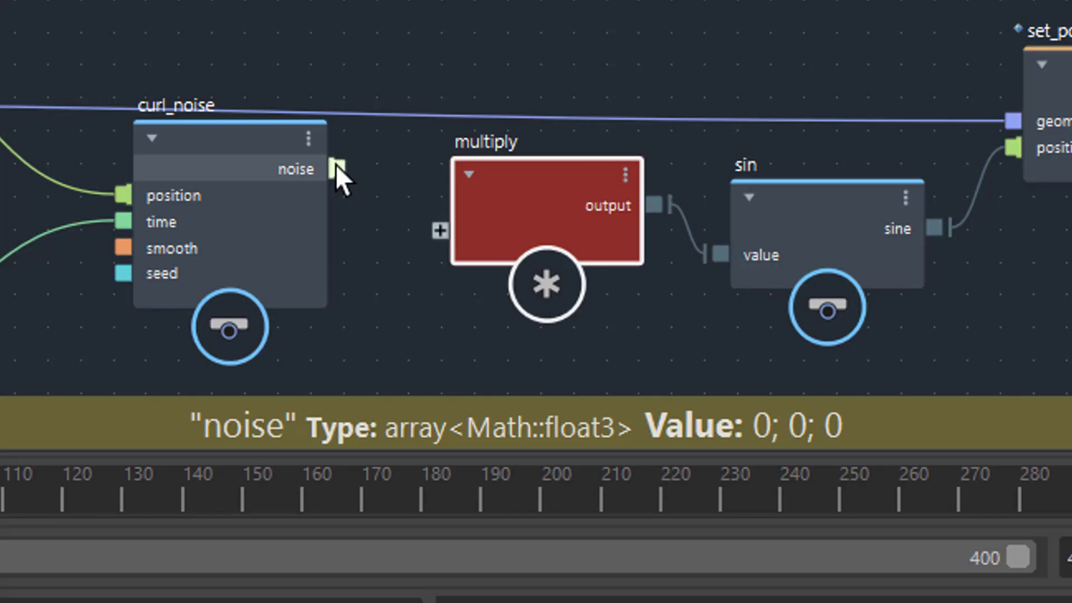
drag(423, 186, 440, 227)
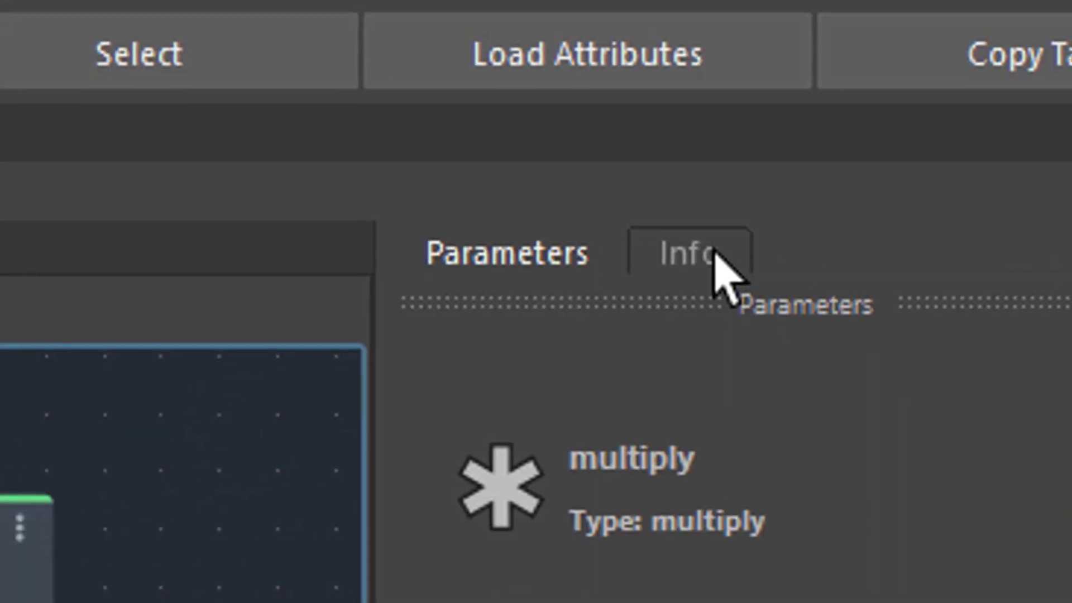
- Create a value node for multiply's second input and place it below the multiply node
click(766, 217)
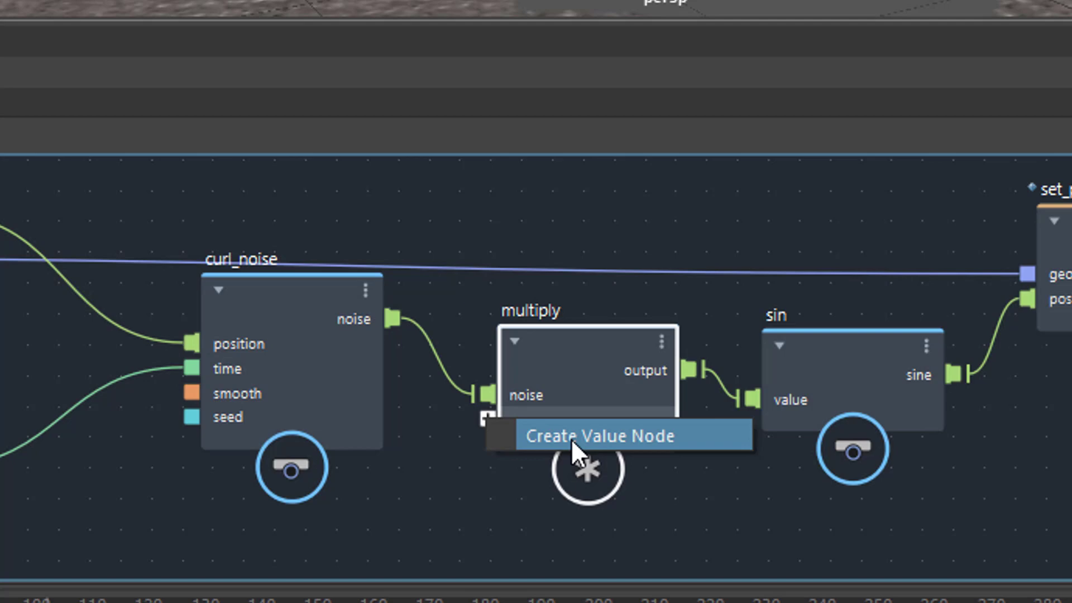
click(571, 439)
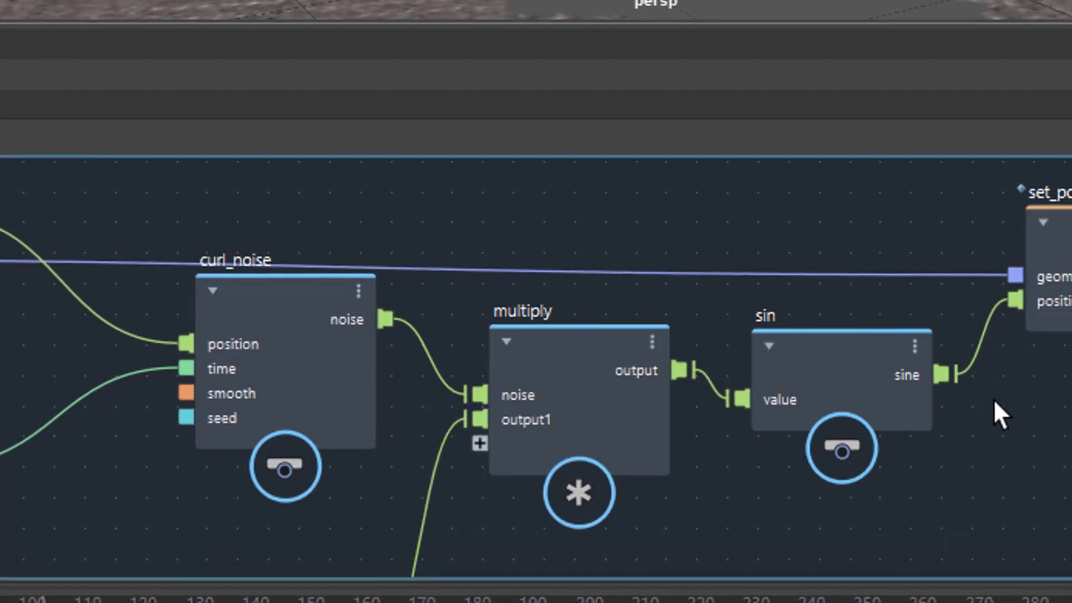
middle_drag(935, 412, 1007, 226)
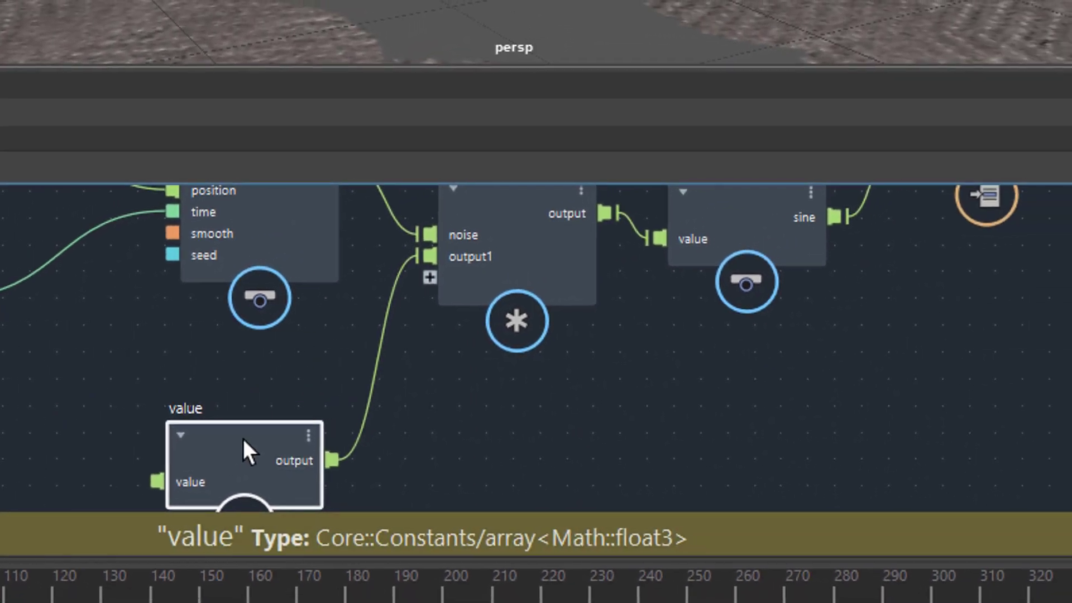
drag(316, 436, 422, 414)
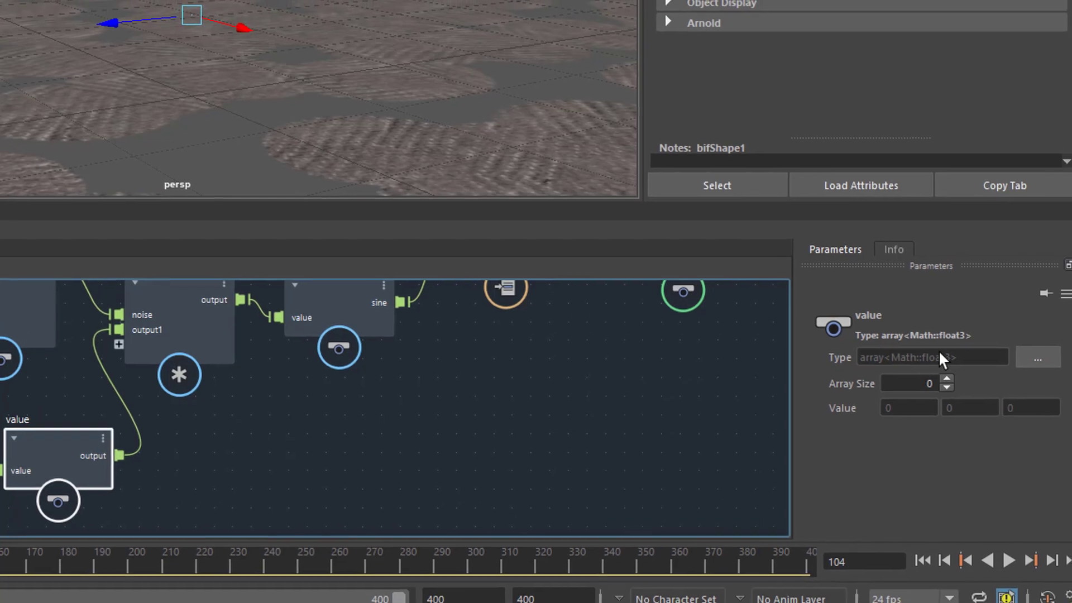
- Change the value node's type from a vector array to a simple float and set its value to 3.1
click(1023, 374)
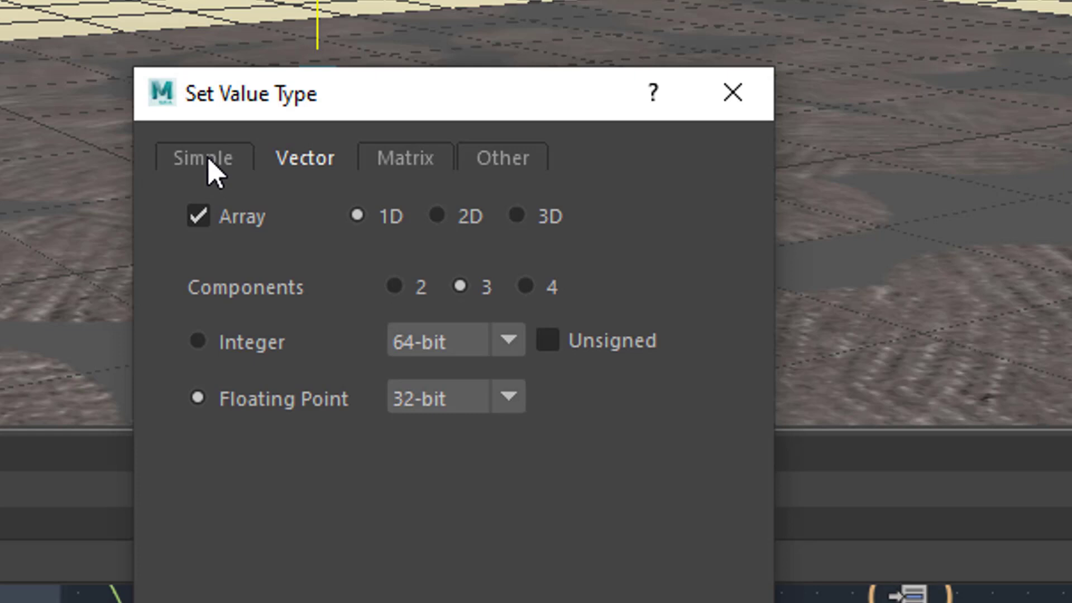
click(109, 85)
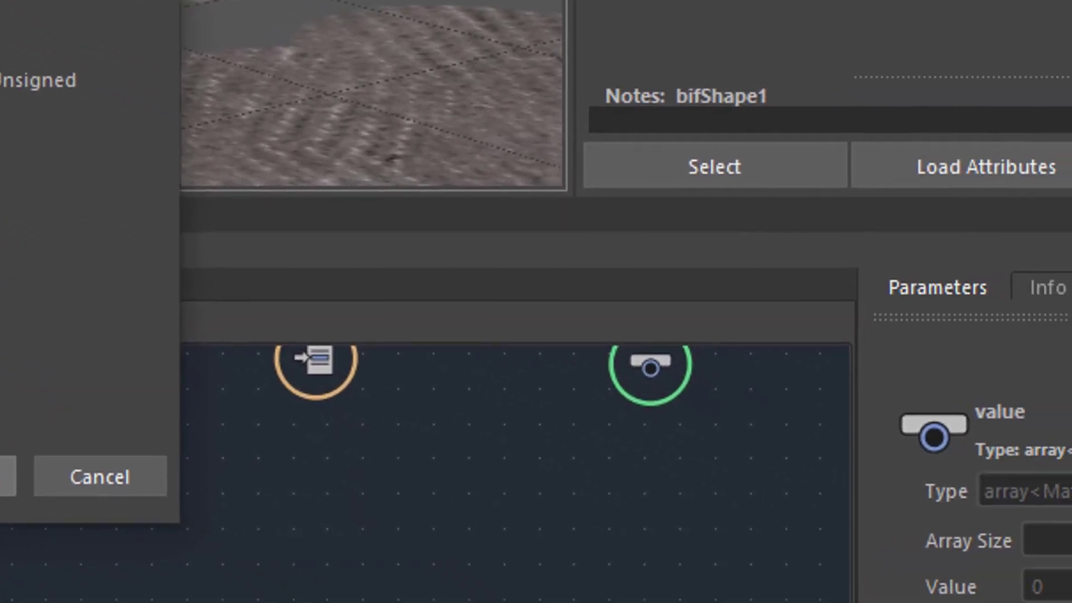
key(Return)
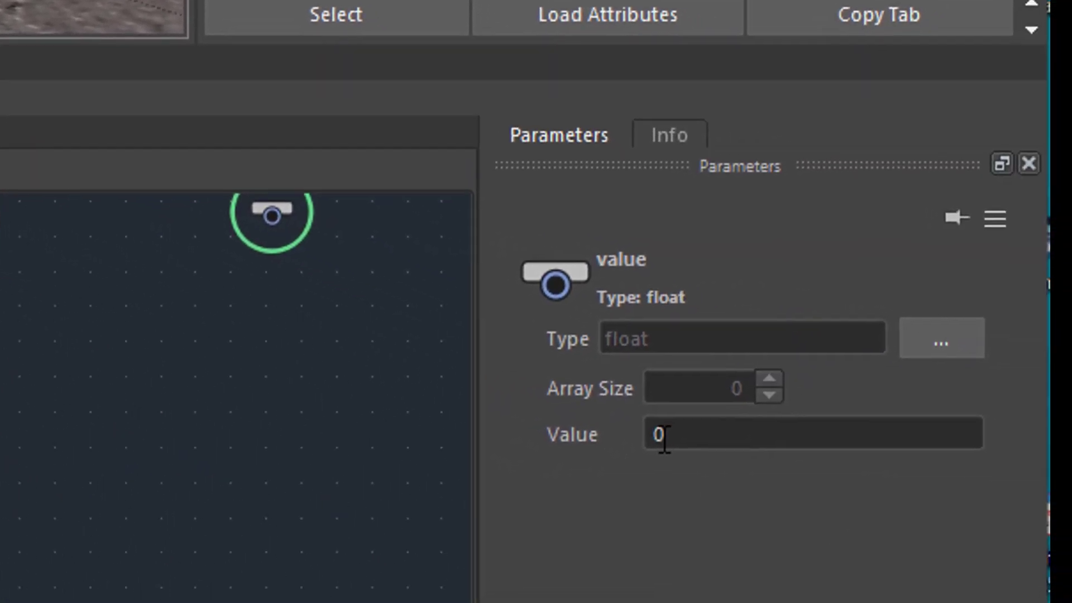
double_click(660, 436)
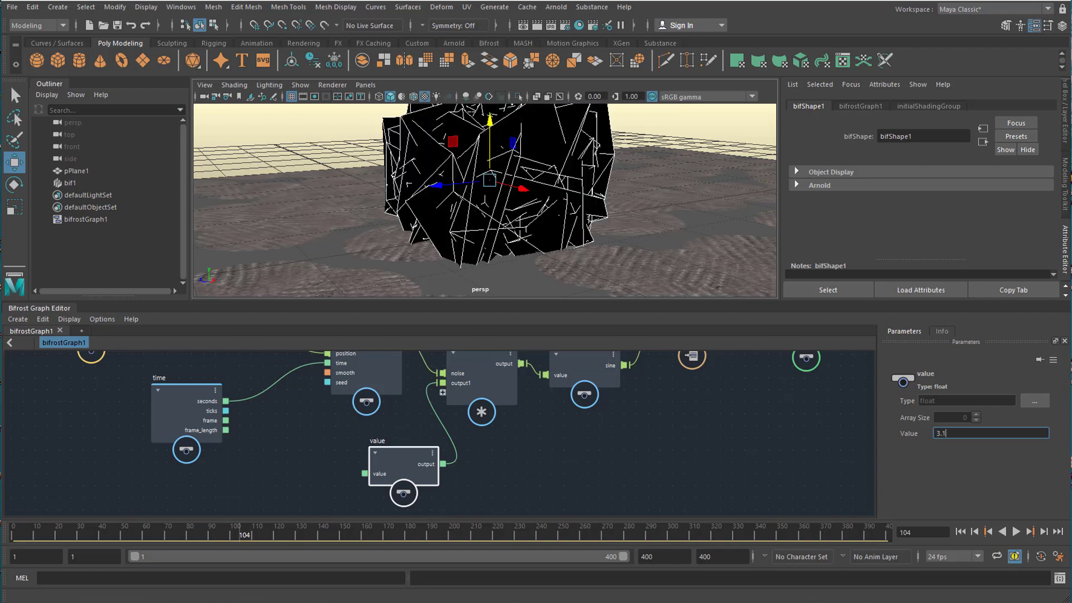
- Play the animation from the first frame, examine the multiplied deformation from above along with the node graph, and stop playback
click(962, 535)
click(1016, 531)
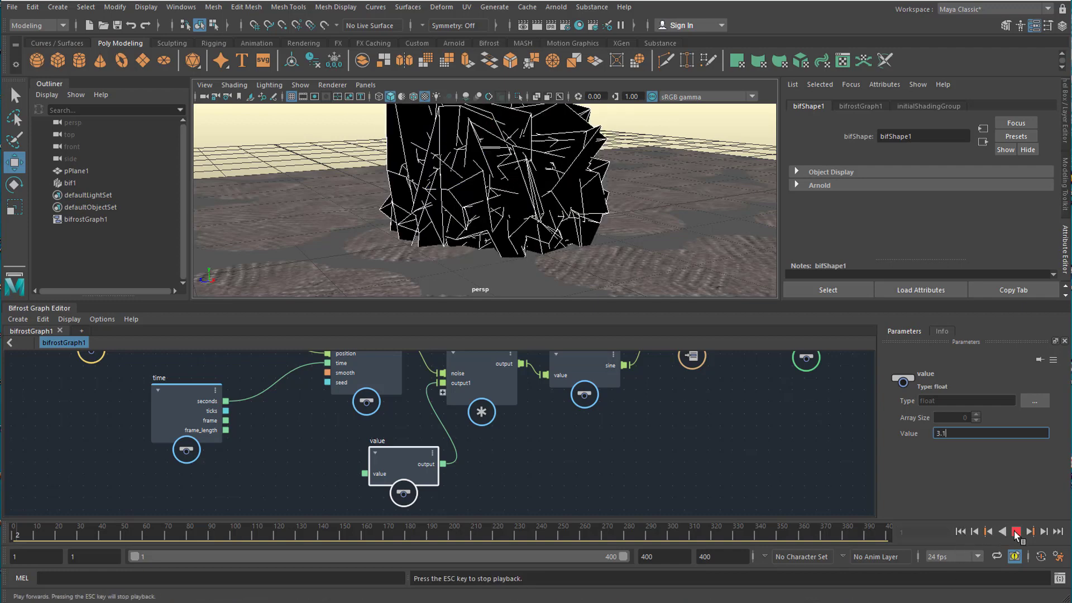
alt+drag(658, 223, 599, 303)
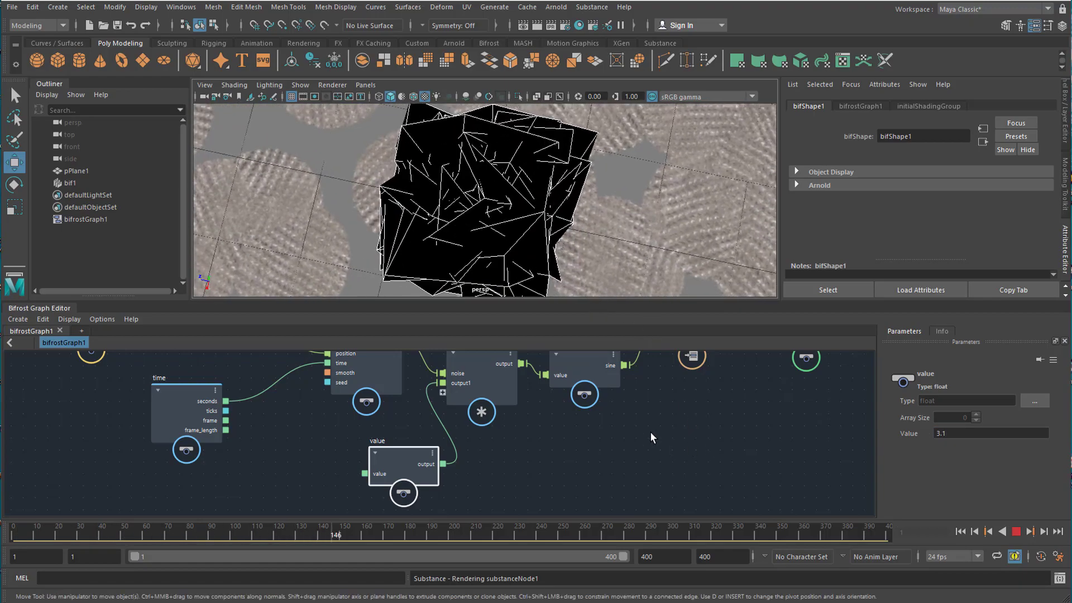
alt+right_drag(672, 438, 561, 465)
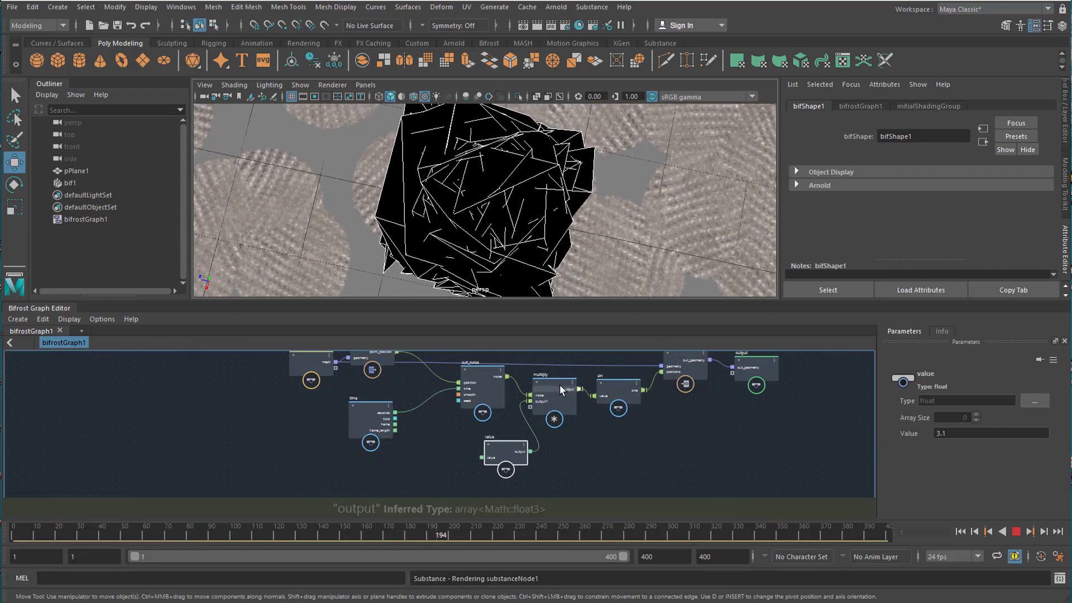
drag(601, 390, 608, 389)
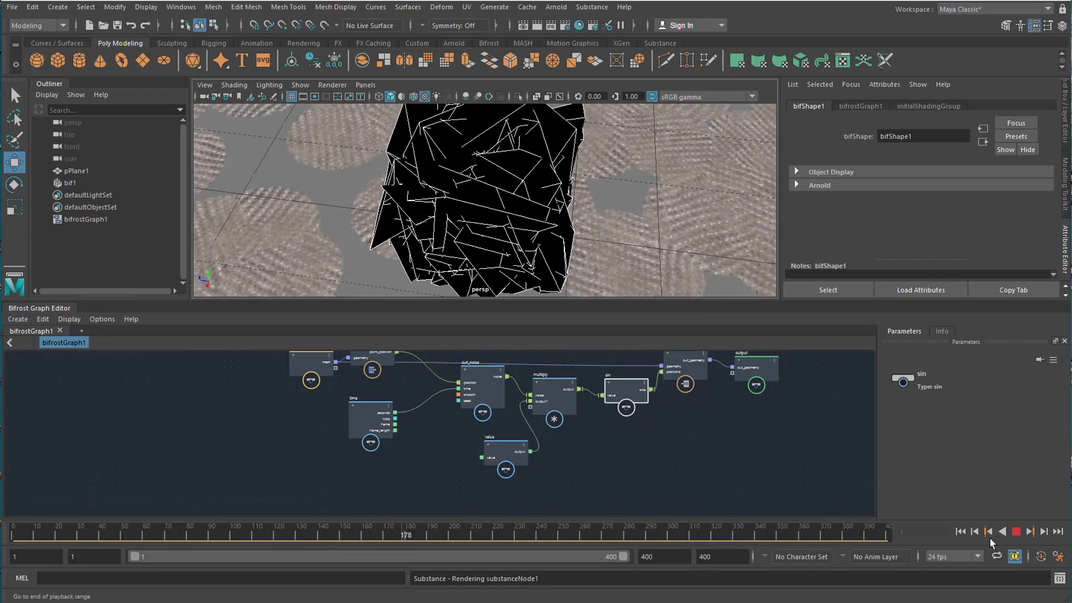
click(1015, 533)
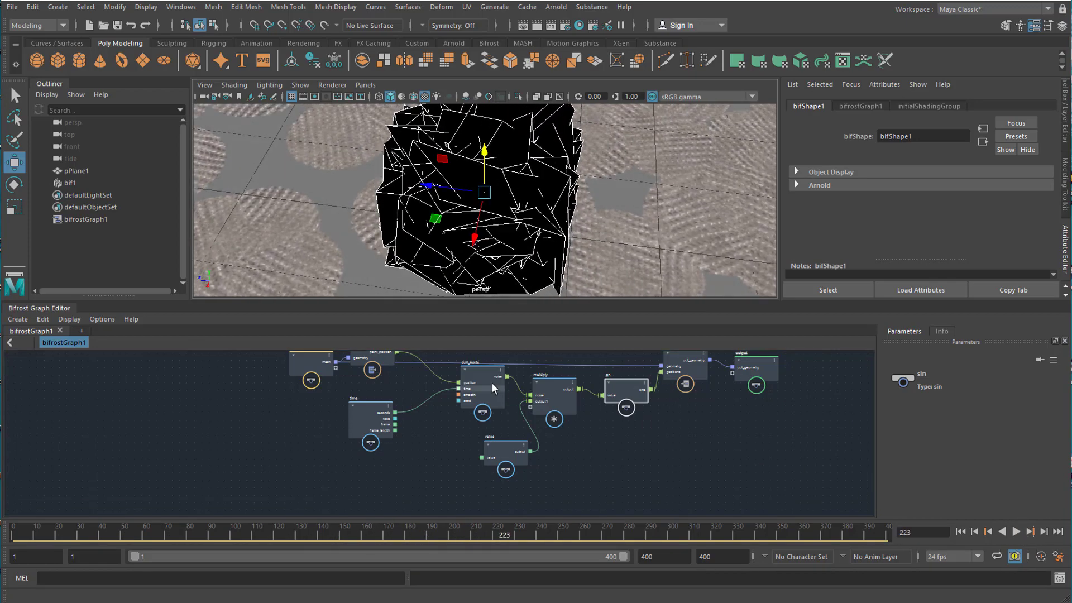
- Tidy the graph by raising get_point_position and set_point_position slightly and moving the output node farther to the right
scroll(397, 400, up, 4)
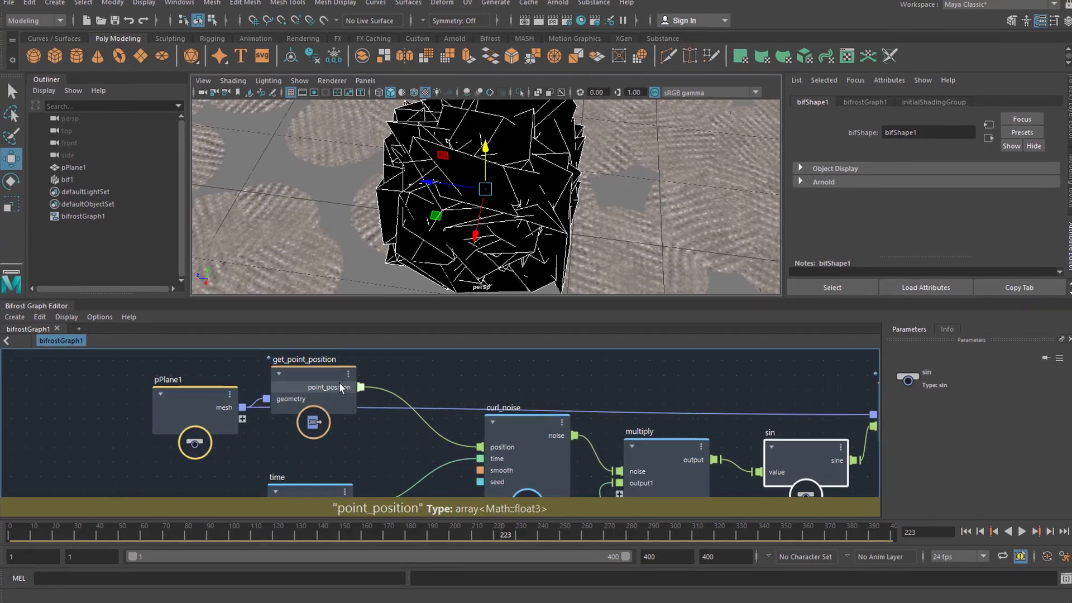
click(314, 381)
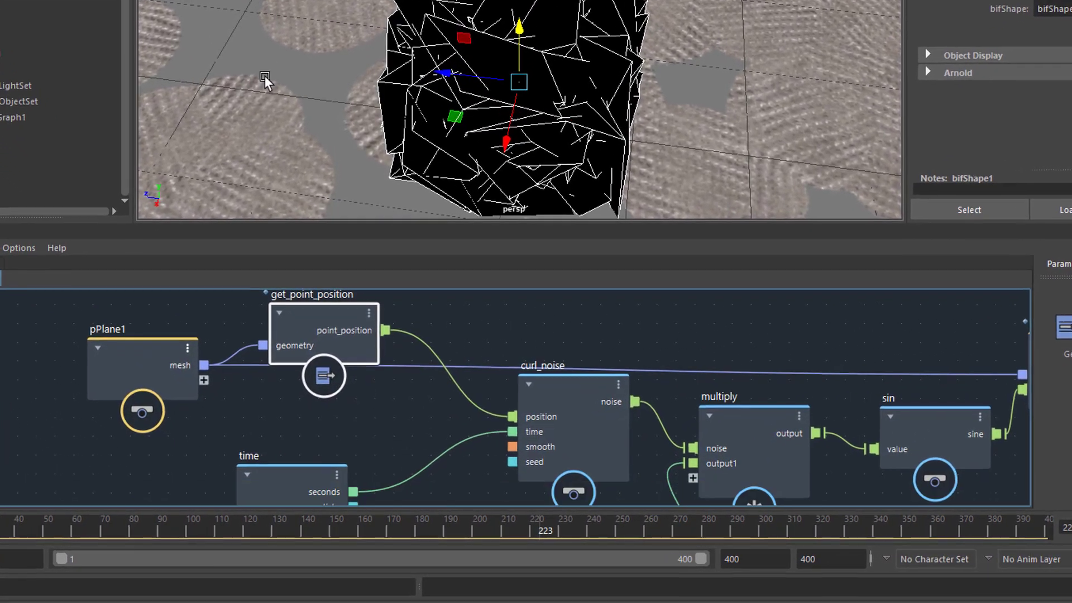
scroll(648, 388, down, 3)
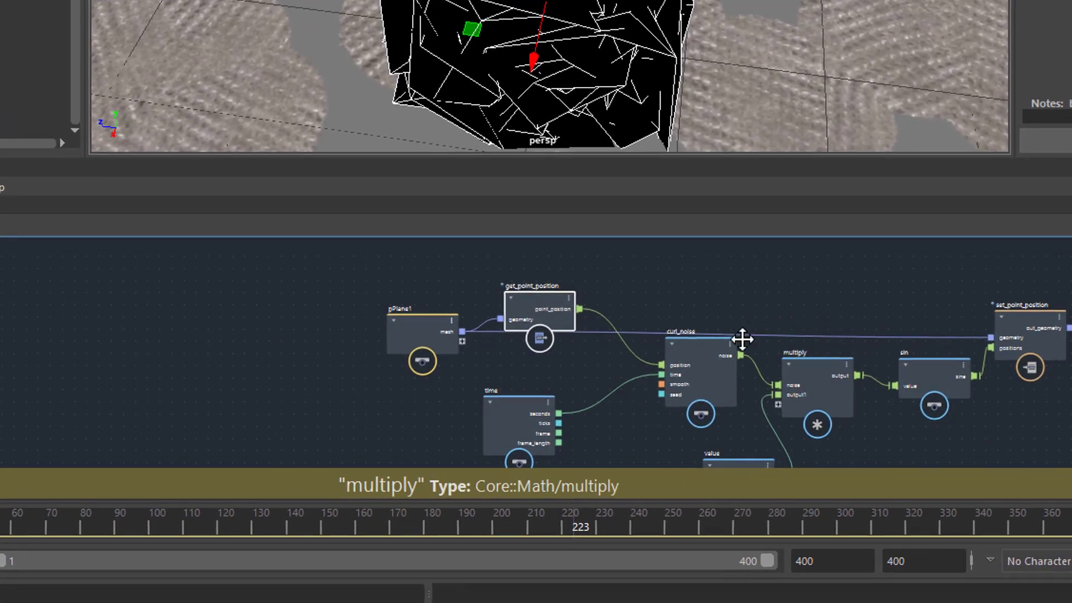
middle_drag(738, 343, 472, 330)
click(742, 266)
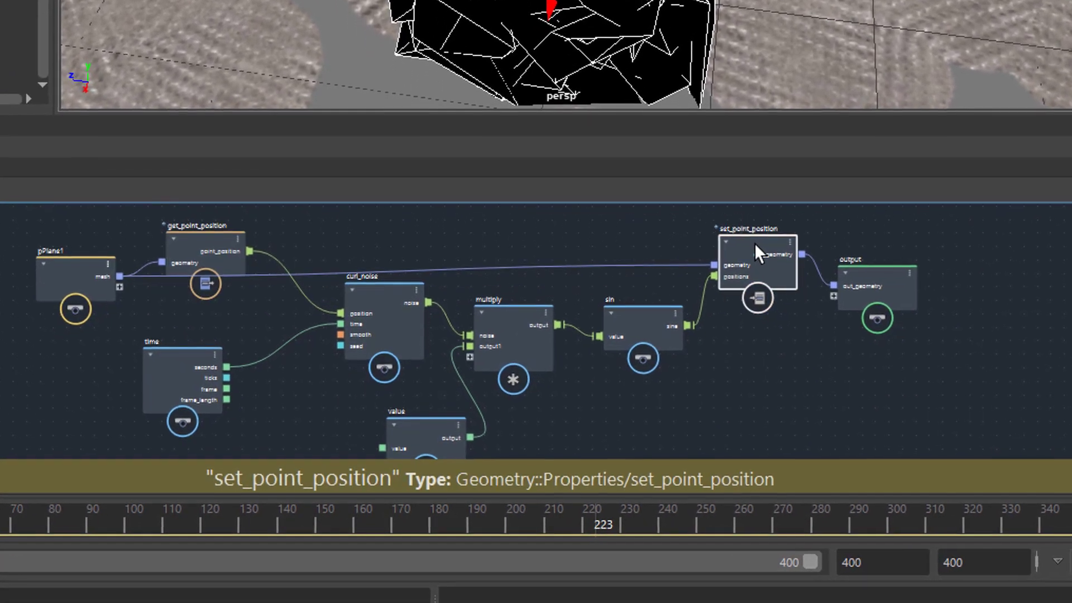
drag(904, 273, 996, 274)
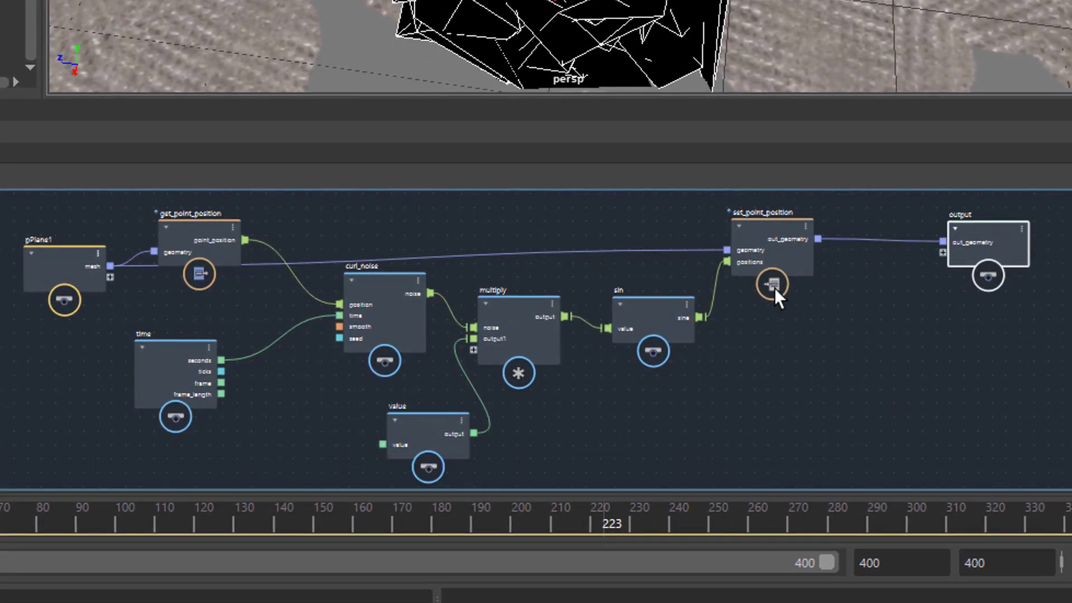
- Rearrange the graph by raising get_point_position, multiply and sin, and moving set_point_position closer to the output node
scroll(846, 294, up, 3)
middle_drag(852, 294, 887, 342)
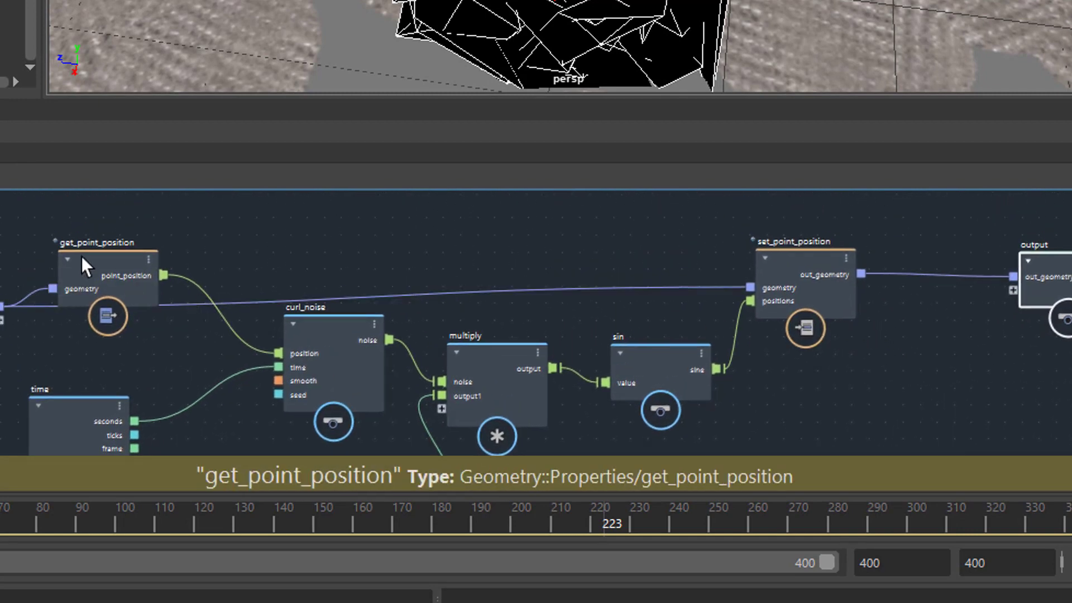
drag(84, 254, 102, 239)
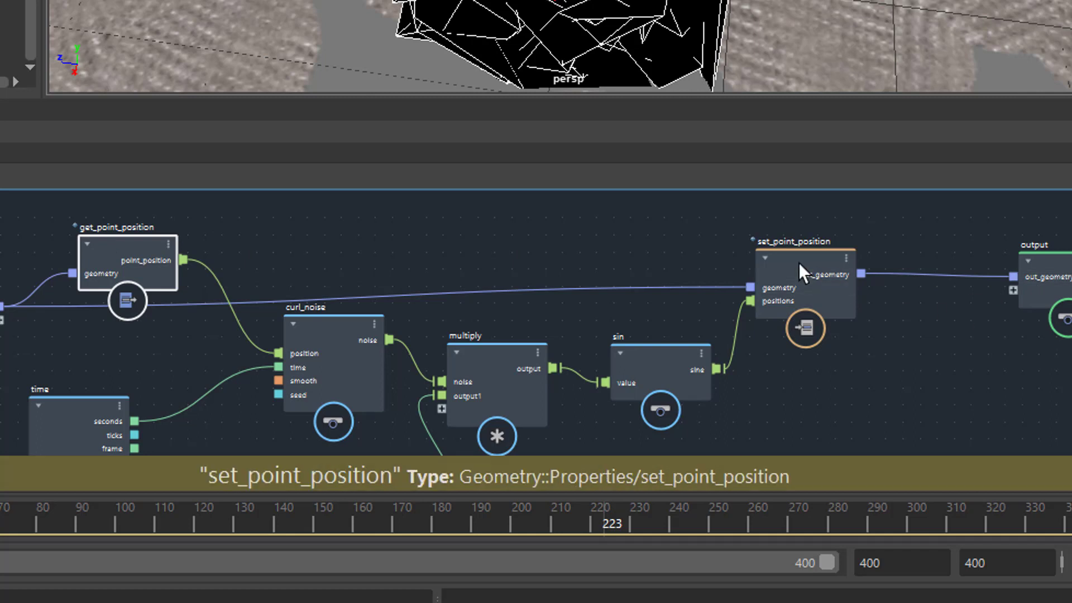
drag(796, 260, 899, 246)
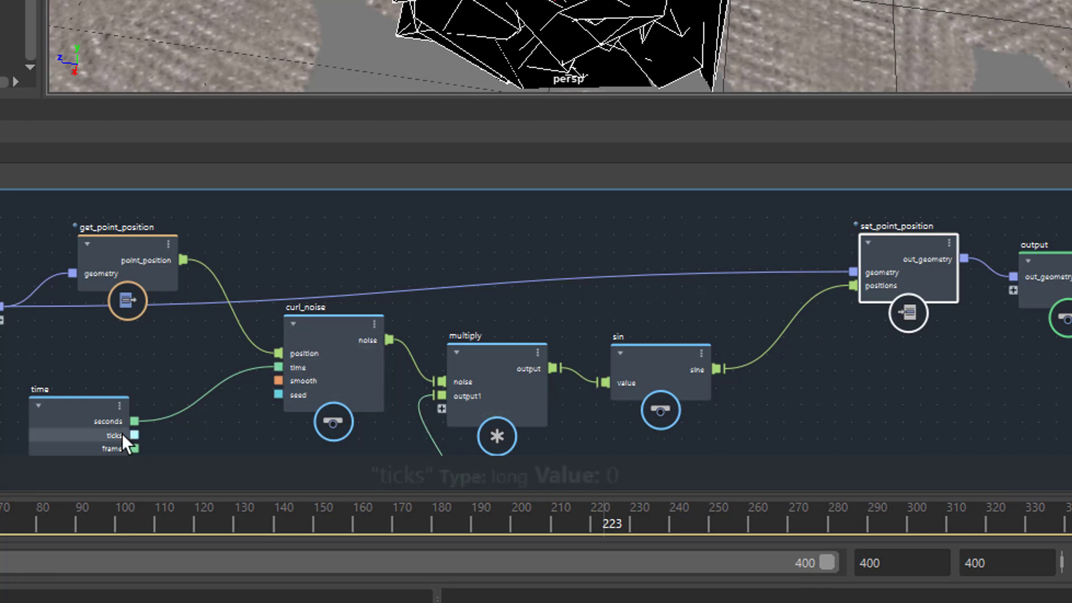
drag(478, 369, 521, 305)
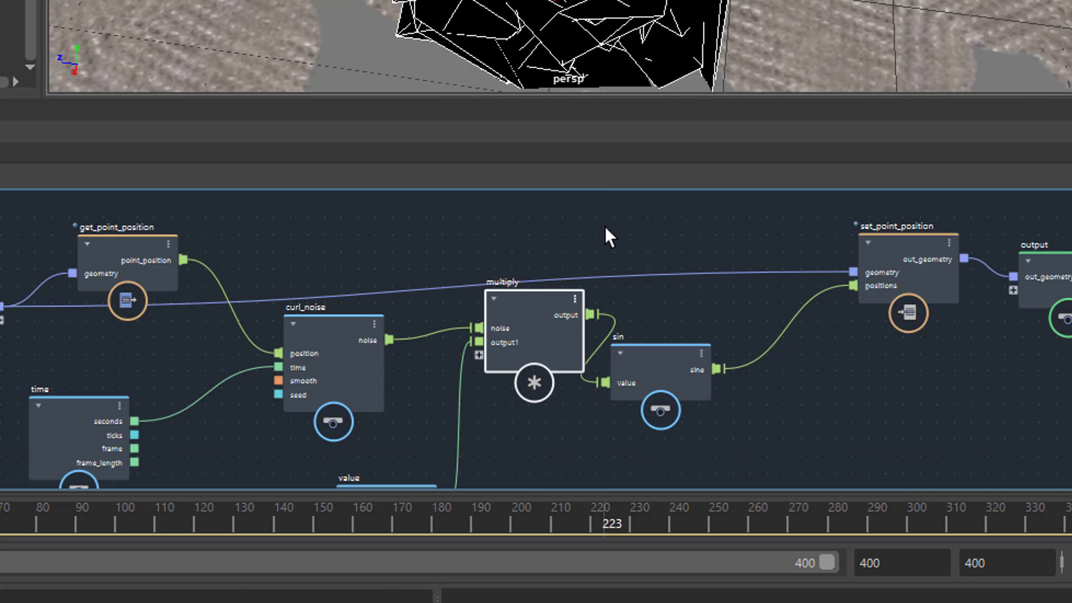
drag(677, 358, 753, 314)
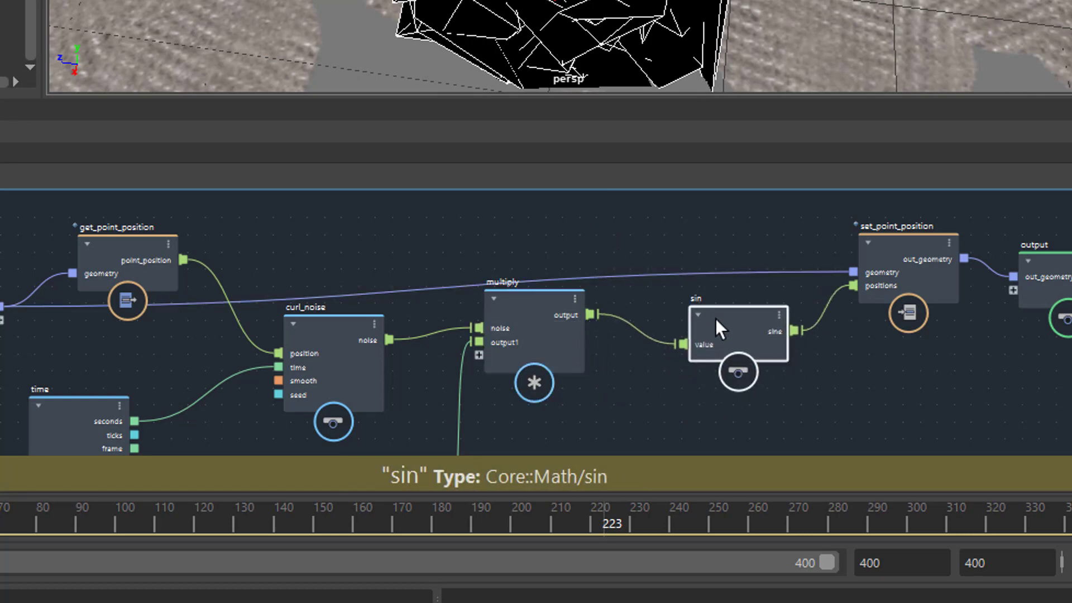
click(627, 242)
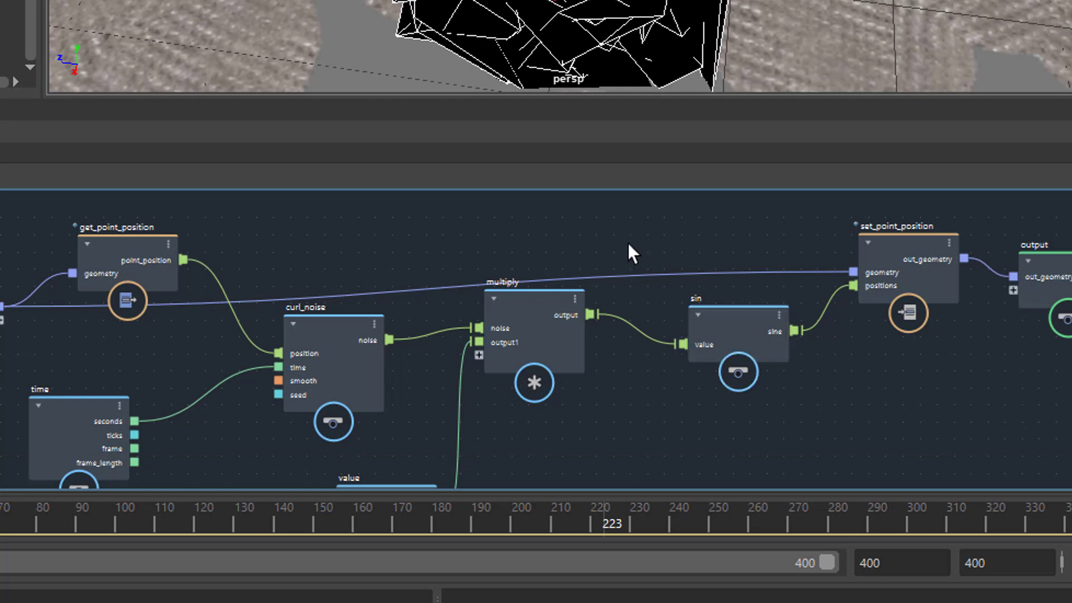
- Examine the Core Math nodes available for the graph, from the start of the list through linear_interpolate, without adding any
key(Tab)
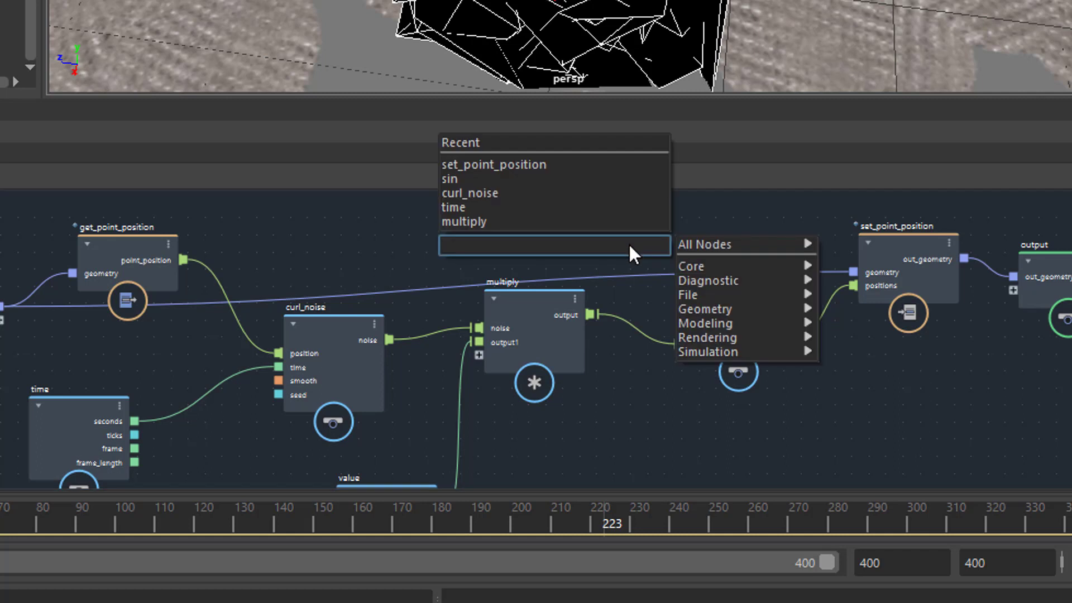
mouse_move(696, 250)
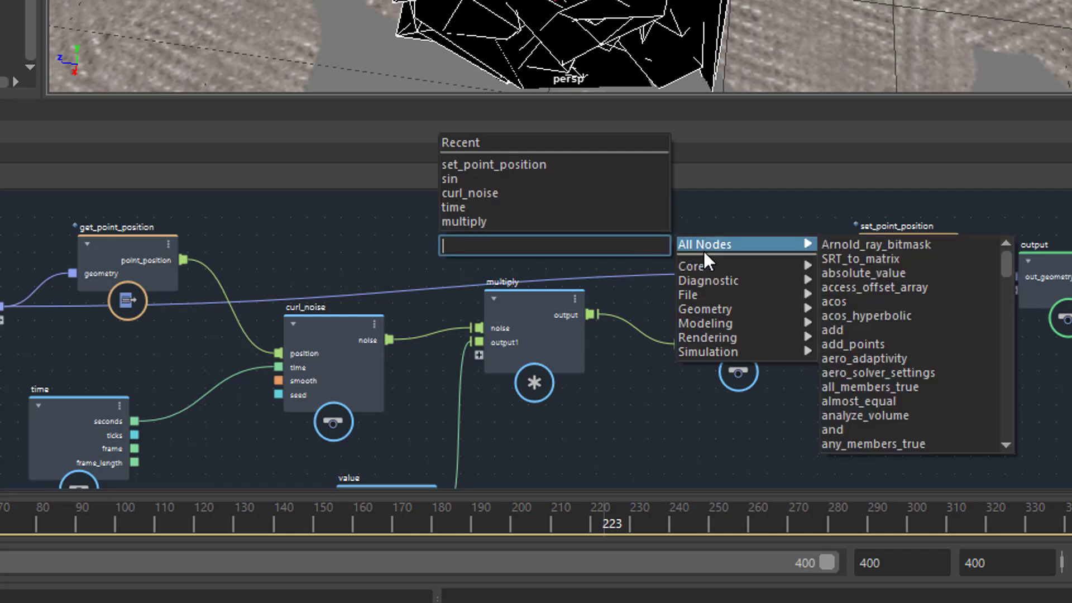
mouse_move(722, 266)
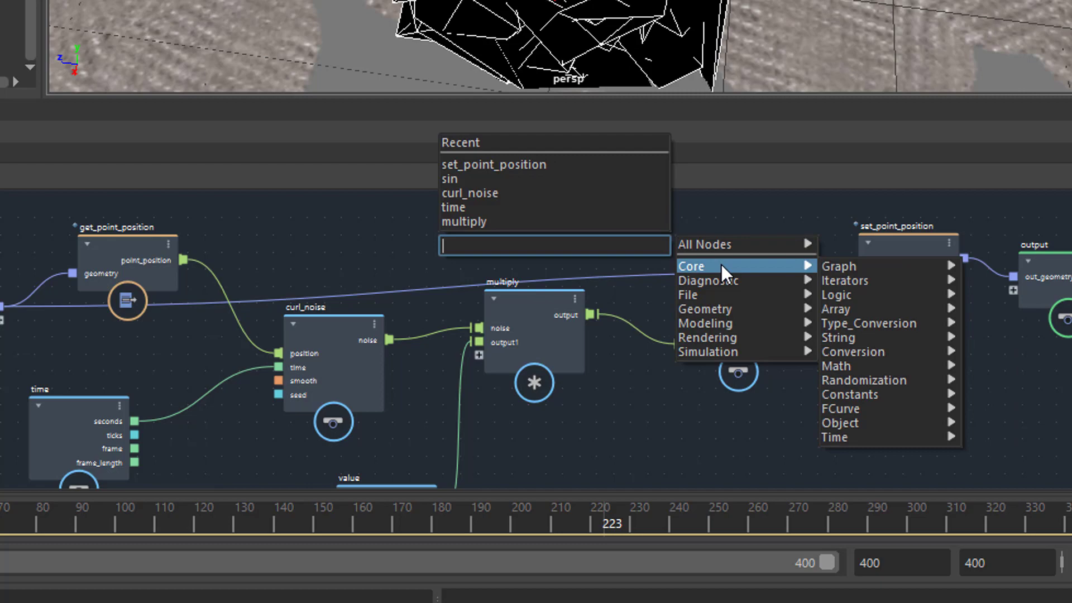
mouse_move(896, 282)
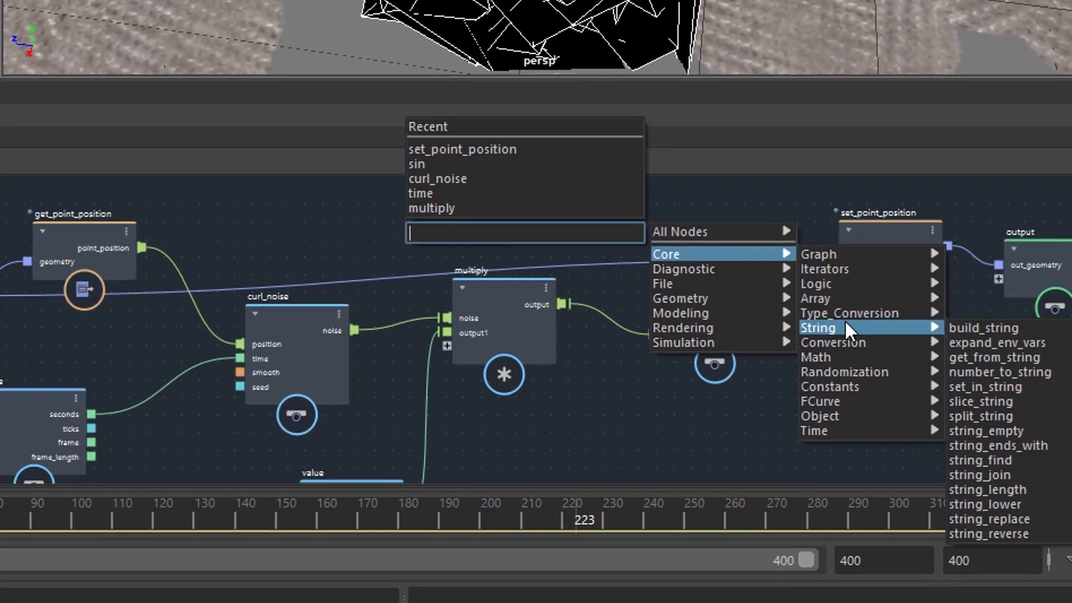
mouse_move(853, 358)
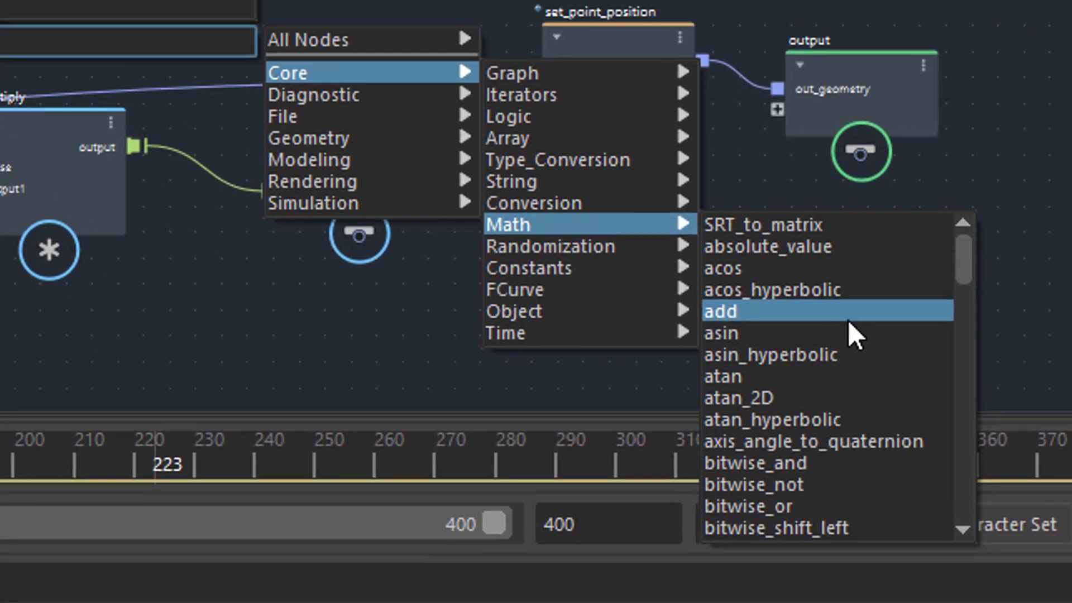
scroll(871, 458, down, 4)
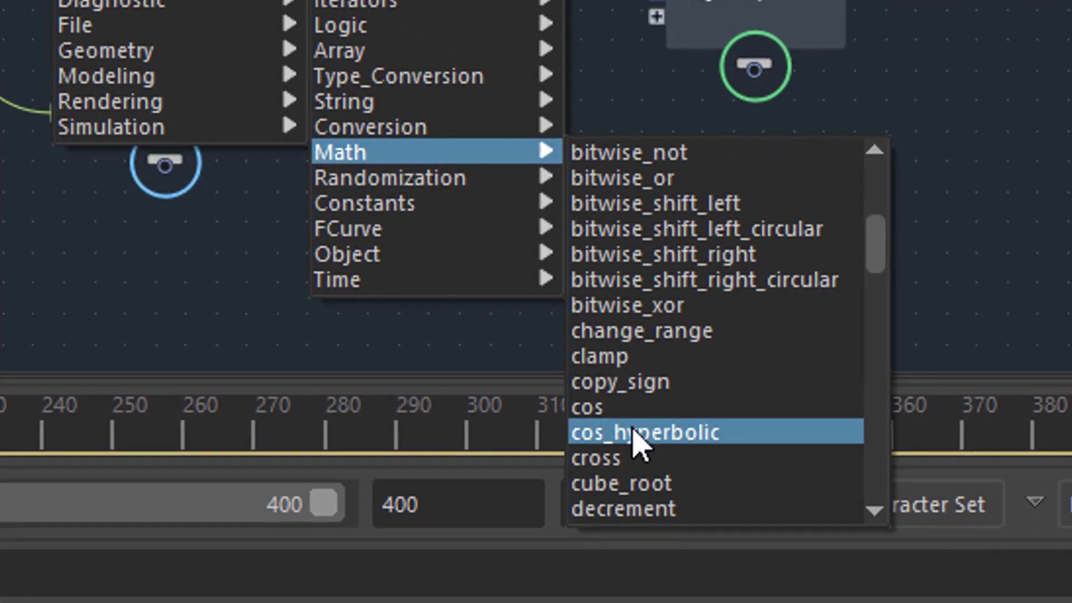
scroll(726, 441, down, 1)
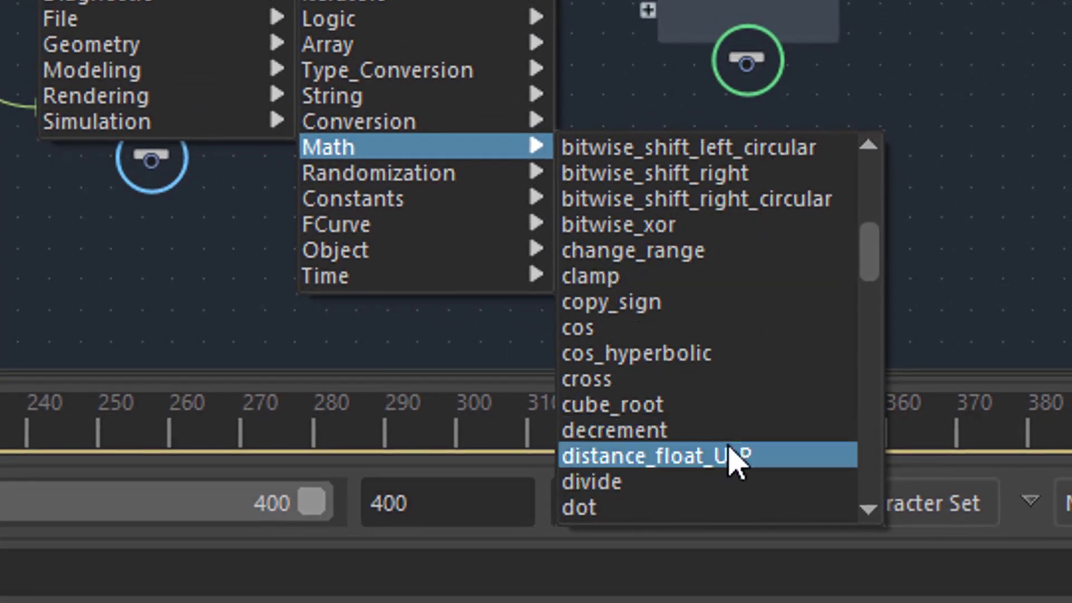
scroll(737, 438, down, 4)
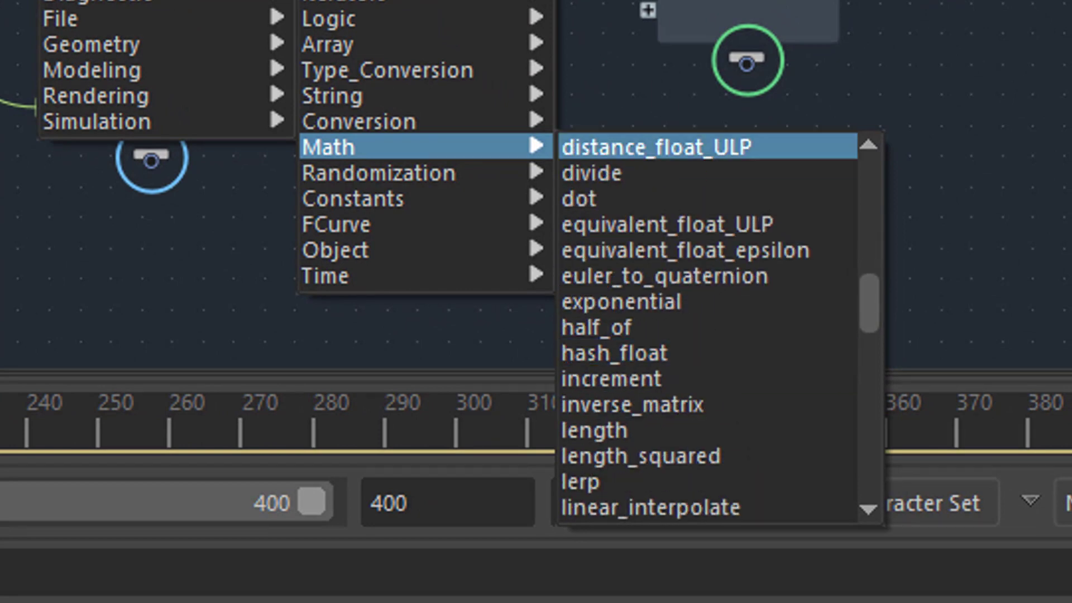
key(Escape)
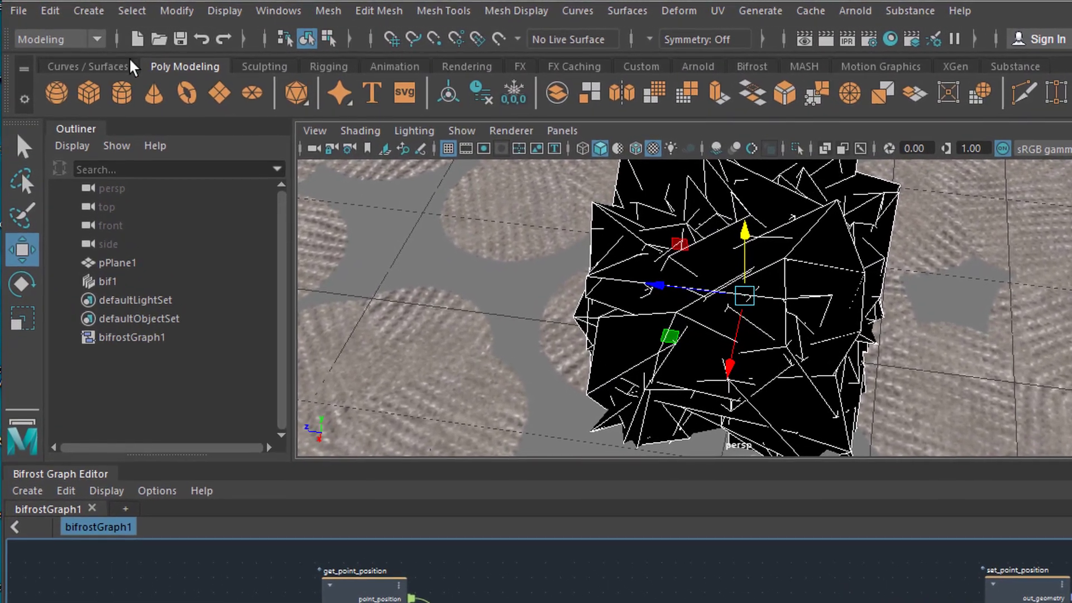
- Switch the workspace from Modeling to the FX command set and examine the available fields and solvers
click(96, 39)
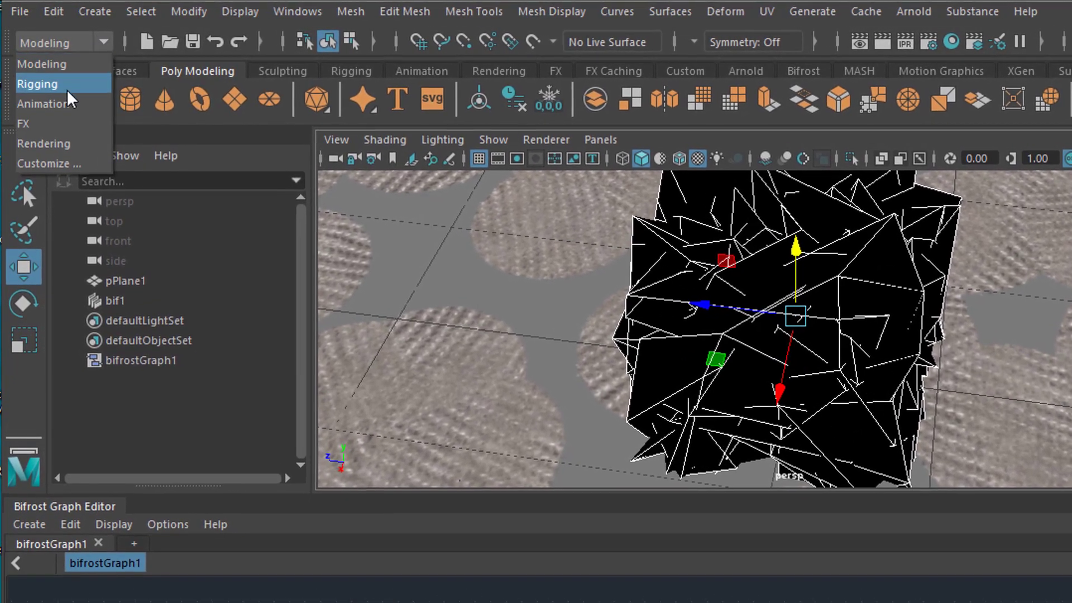
click(25, 124)
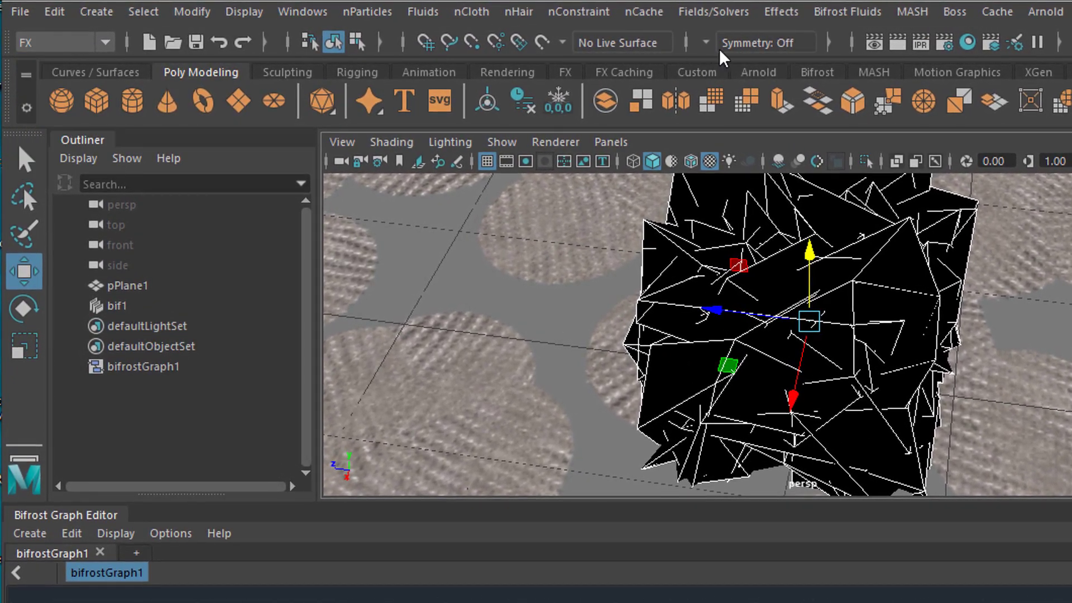
click(725, 17)
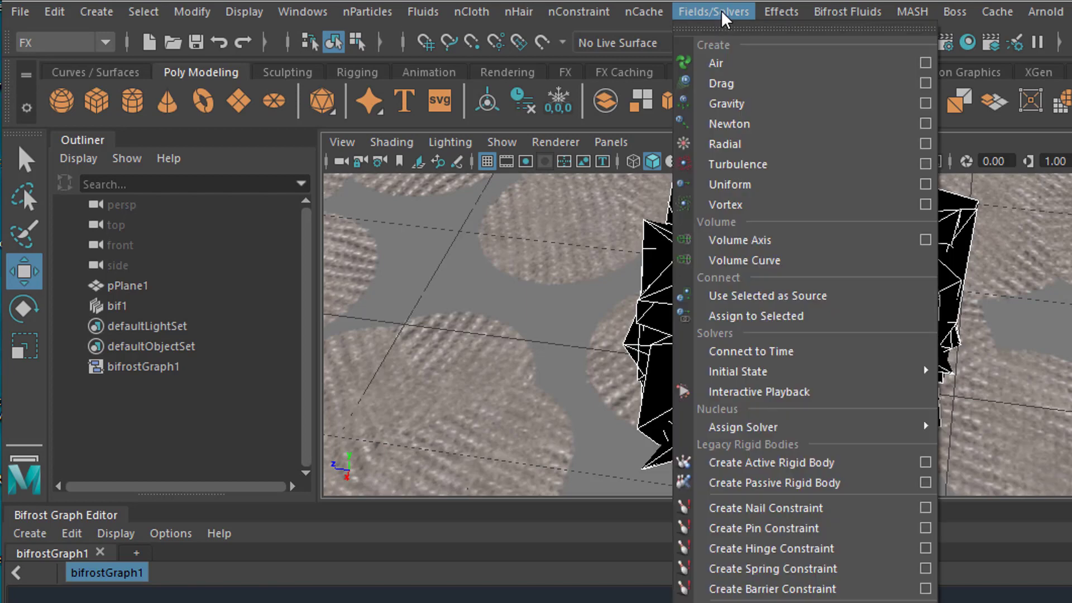
click(725, 16)
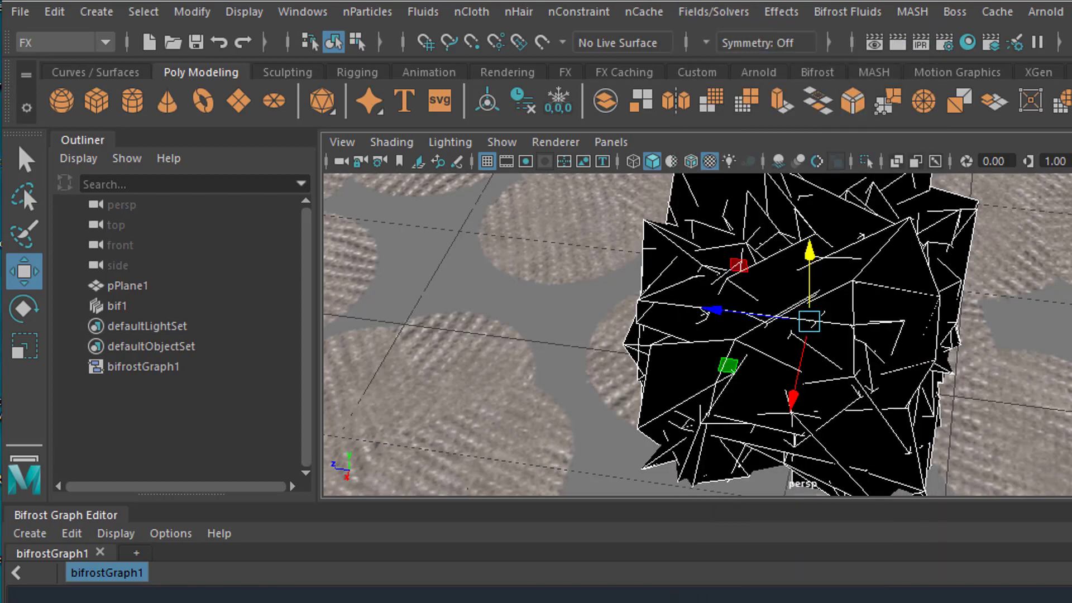